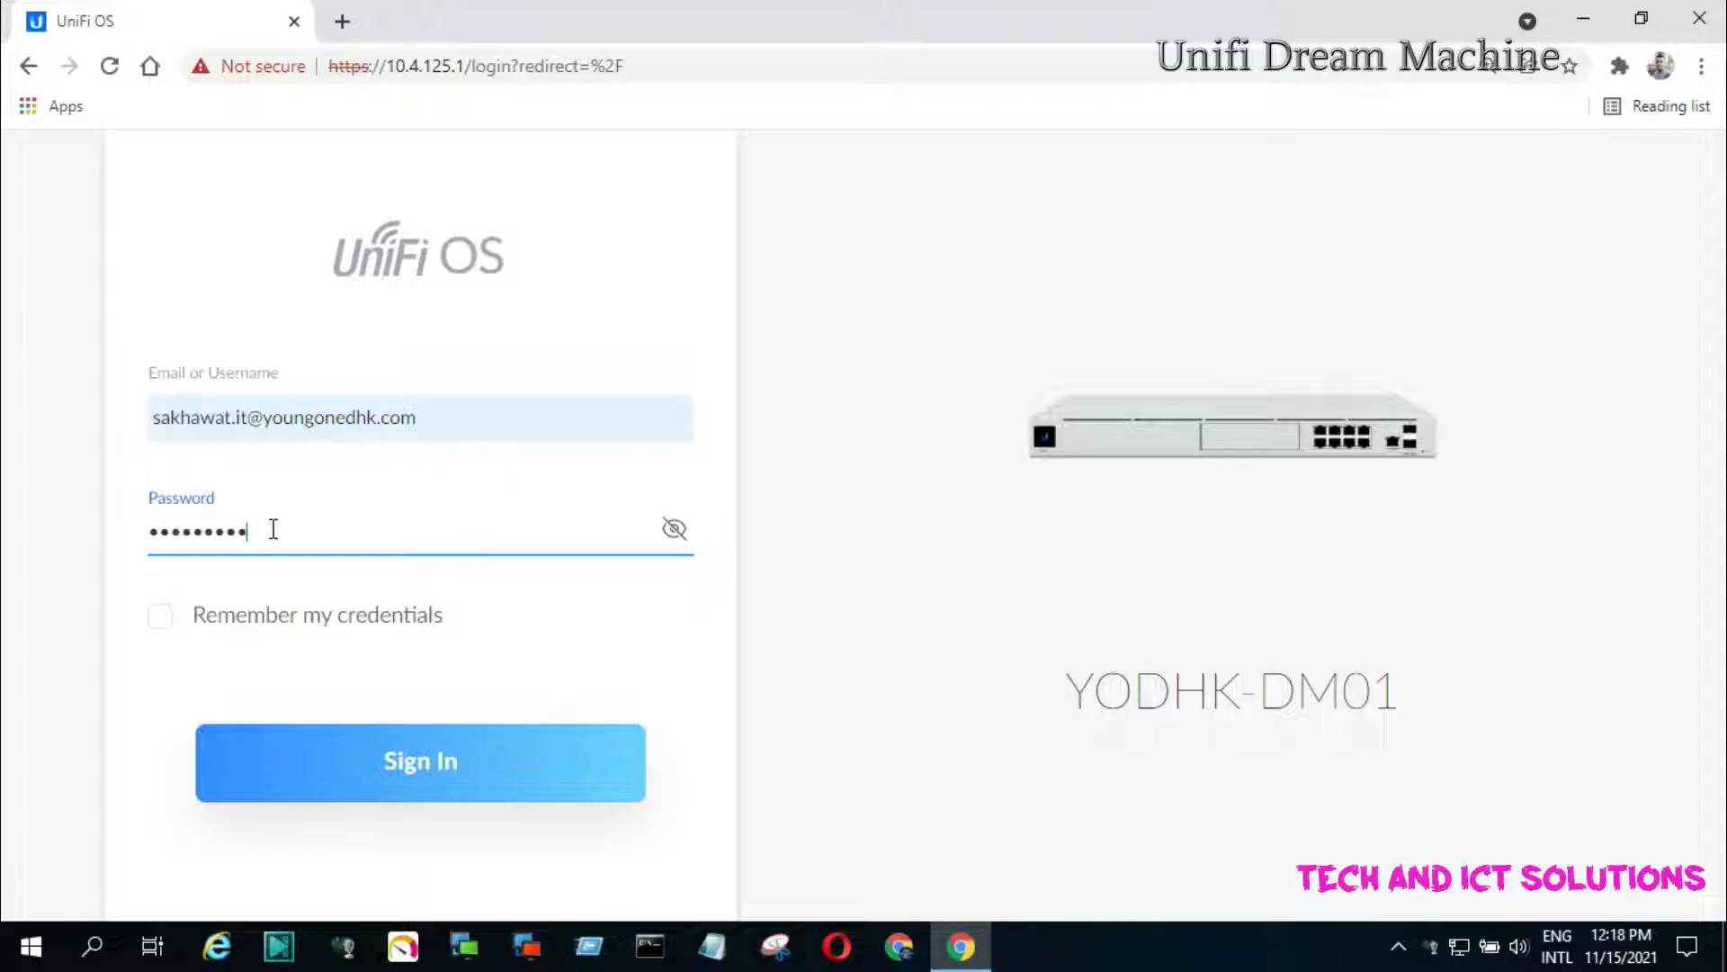
# Step: Sign in to the UniFi OS console with the entered credentials and open the Network application
pyautogui.click(407, 752)
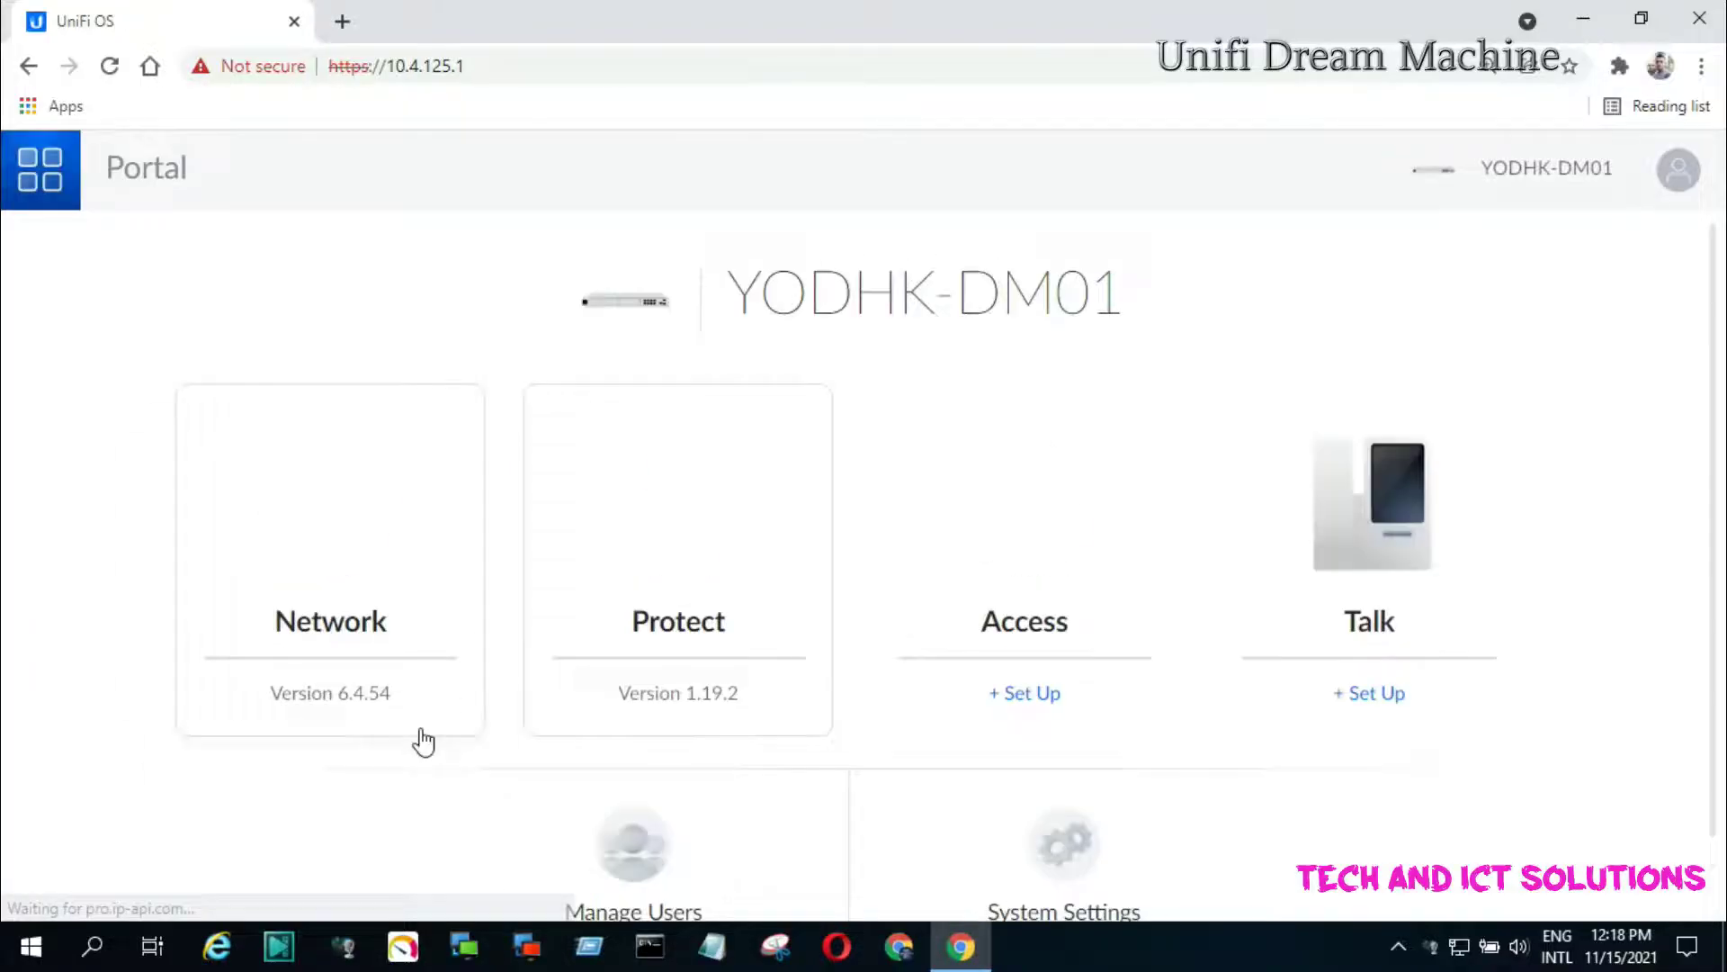
pyautogui.scroll(-1, 752, 590)
pyautogui.scroll(1, 297, 597)
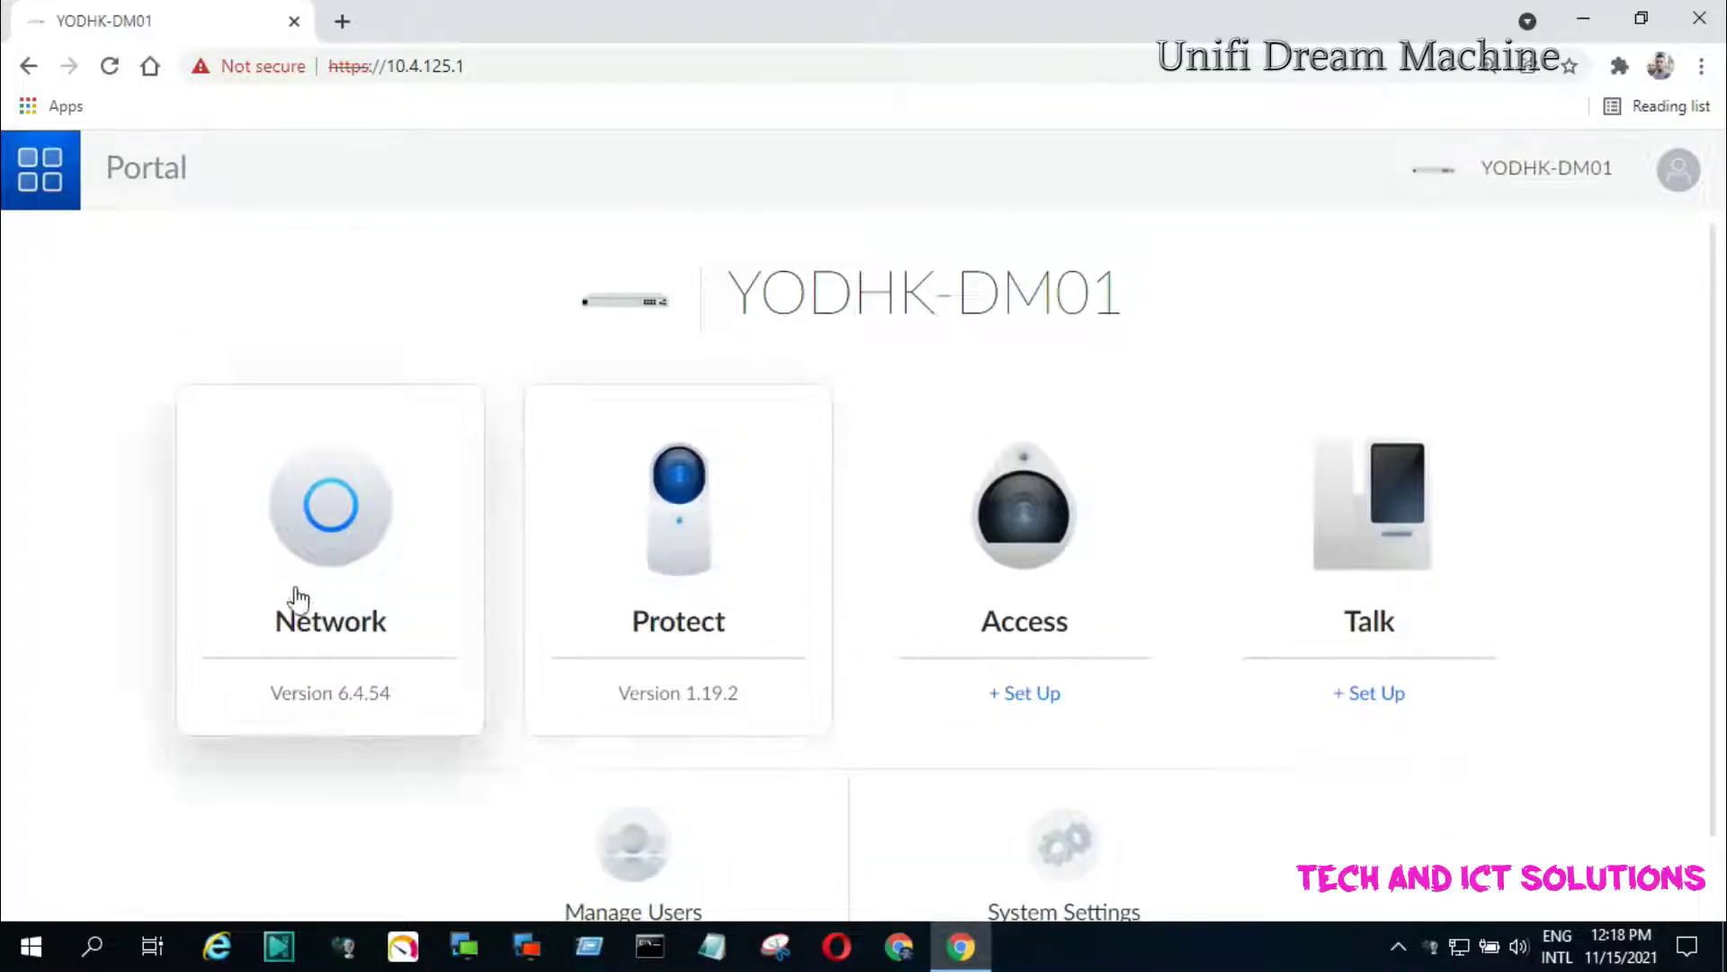
pyautogui.click(1677, 172)
pyautogui.click(1678, 172)
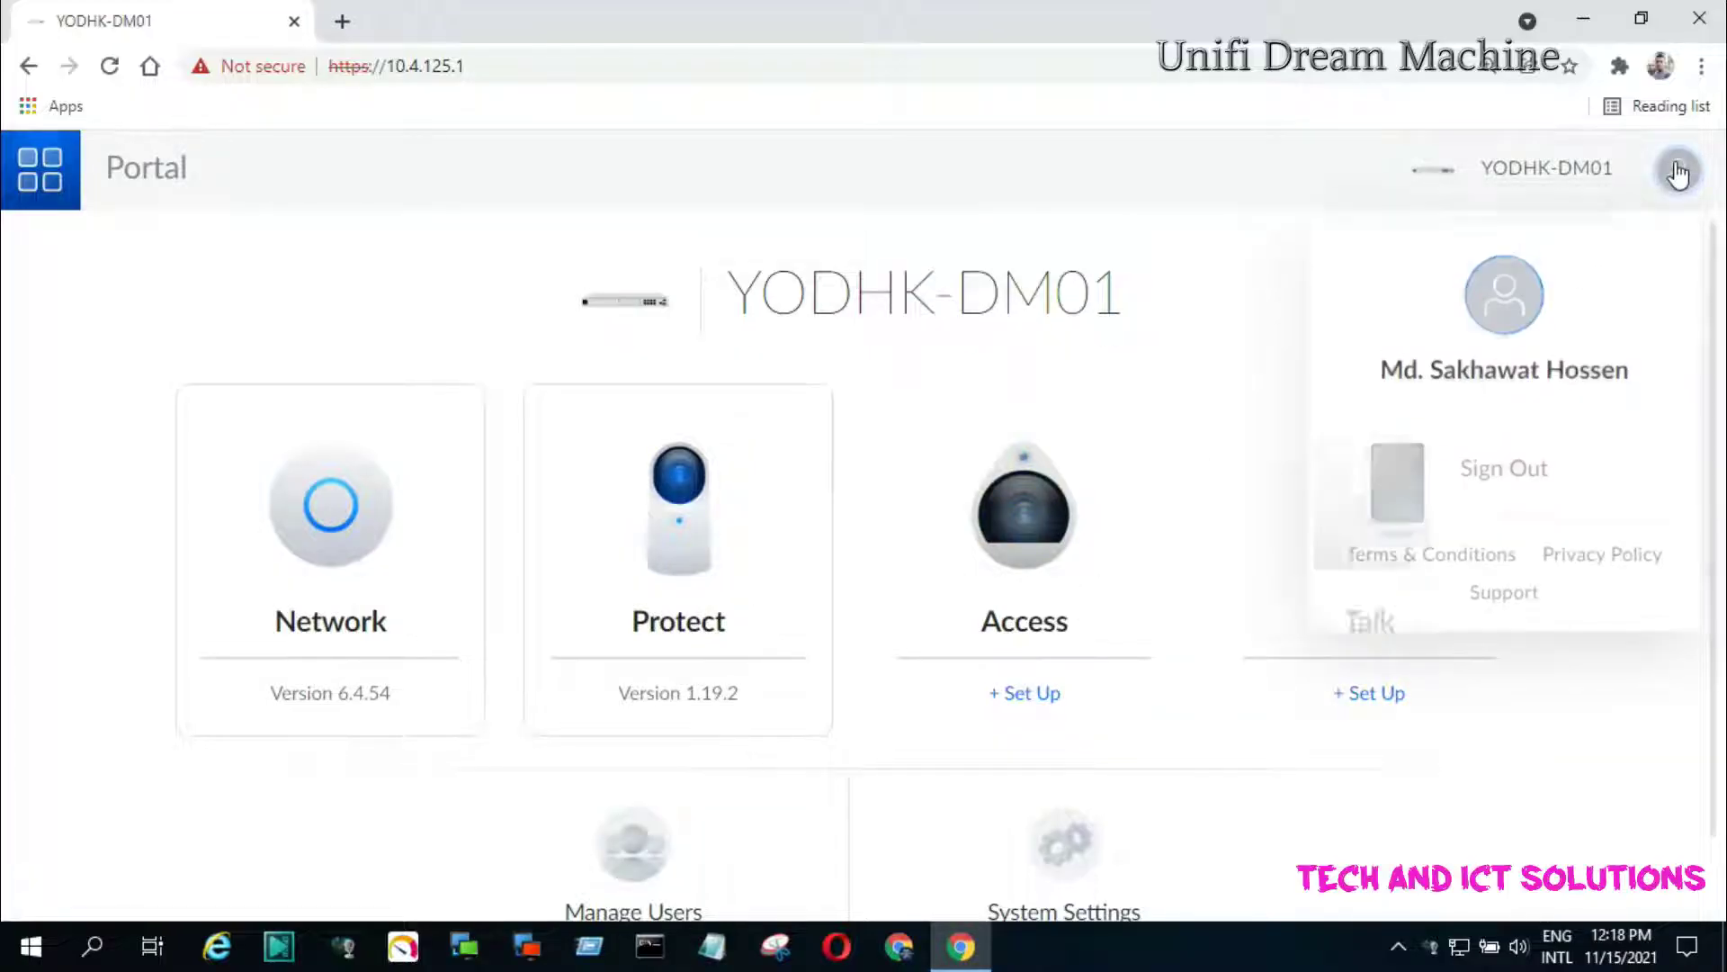
pyautogui.click(334, 540)
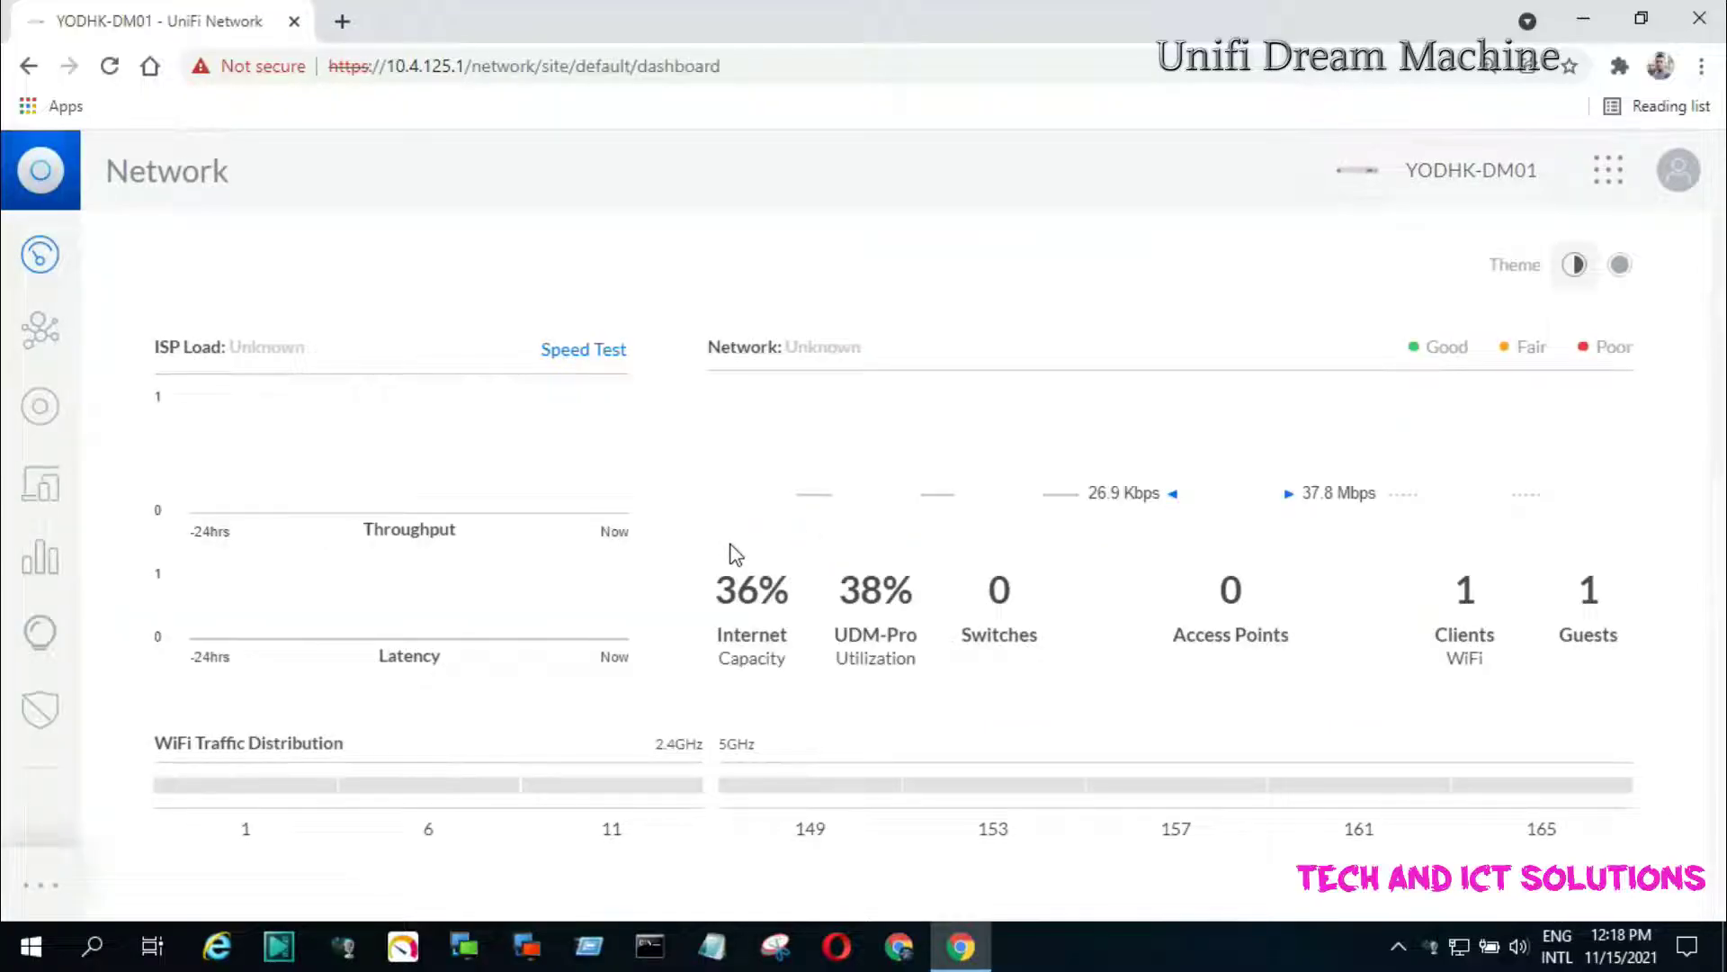
# Step: Review the Network dashboard, including device and guest counts, anomalies, access point retry rate, association failures and WiFi clients
pyautogui.scroll(-3, 798, 594)
pyautogui.scroll(3, 837, 580)
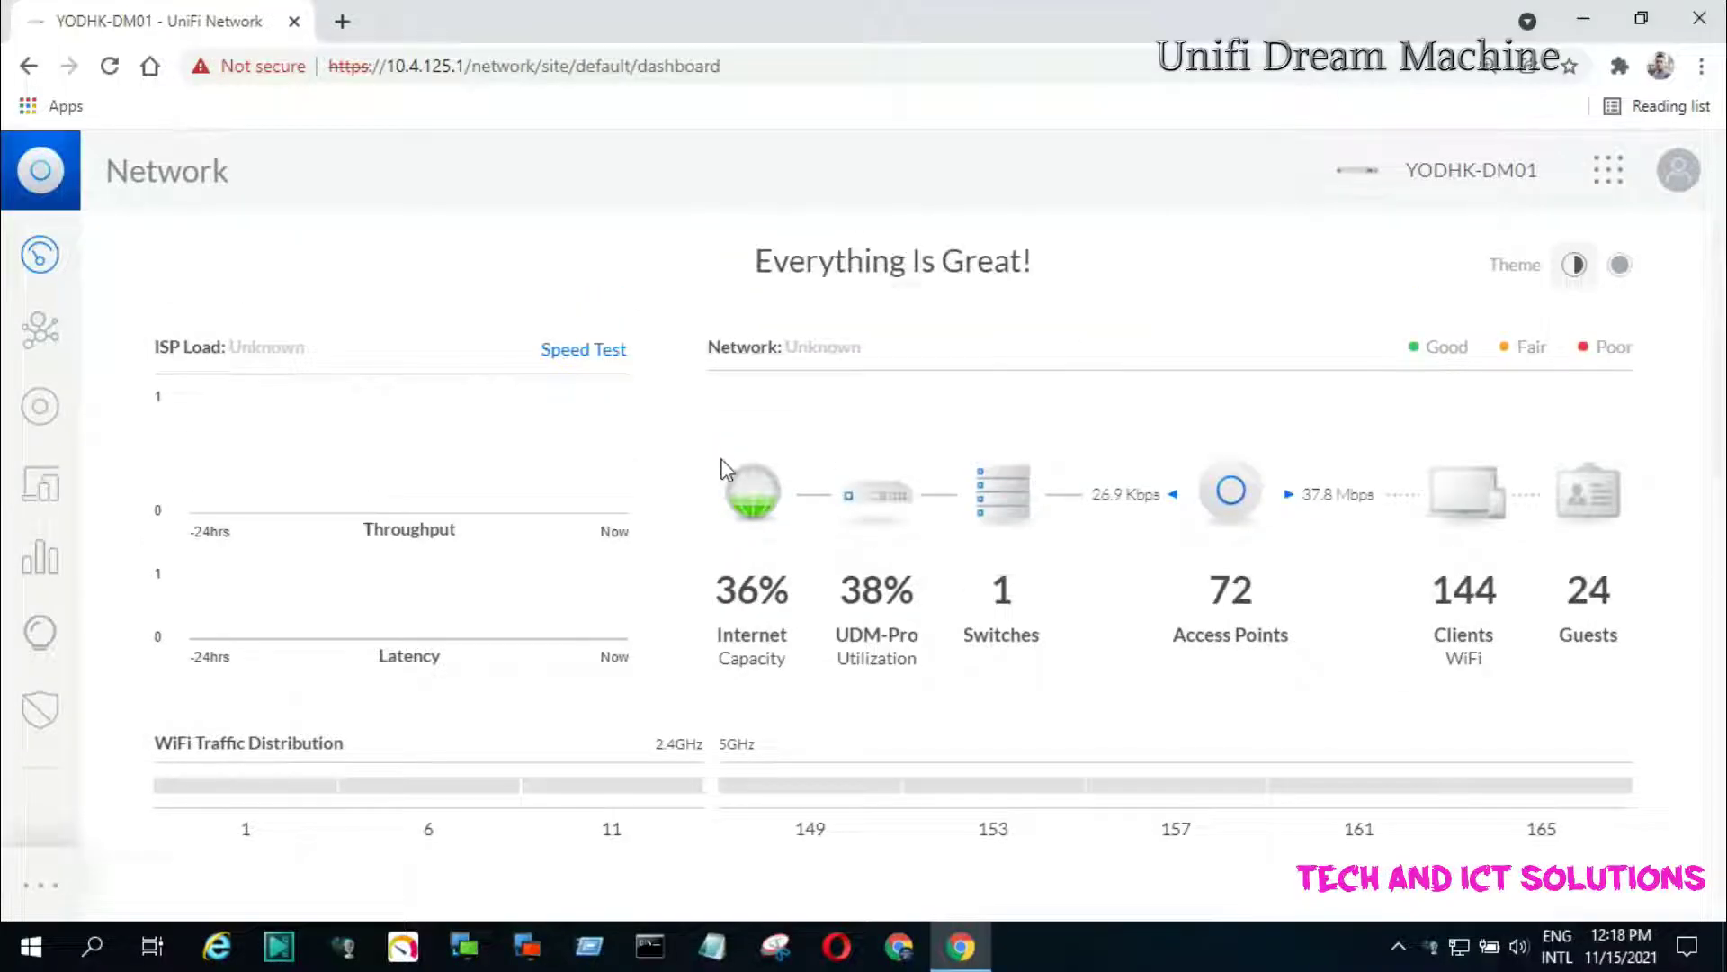
pyautogui.moveTo(760, 268)
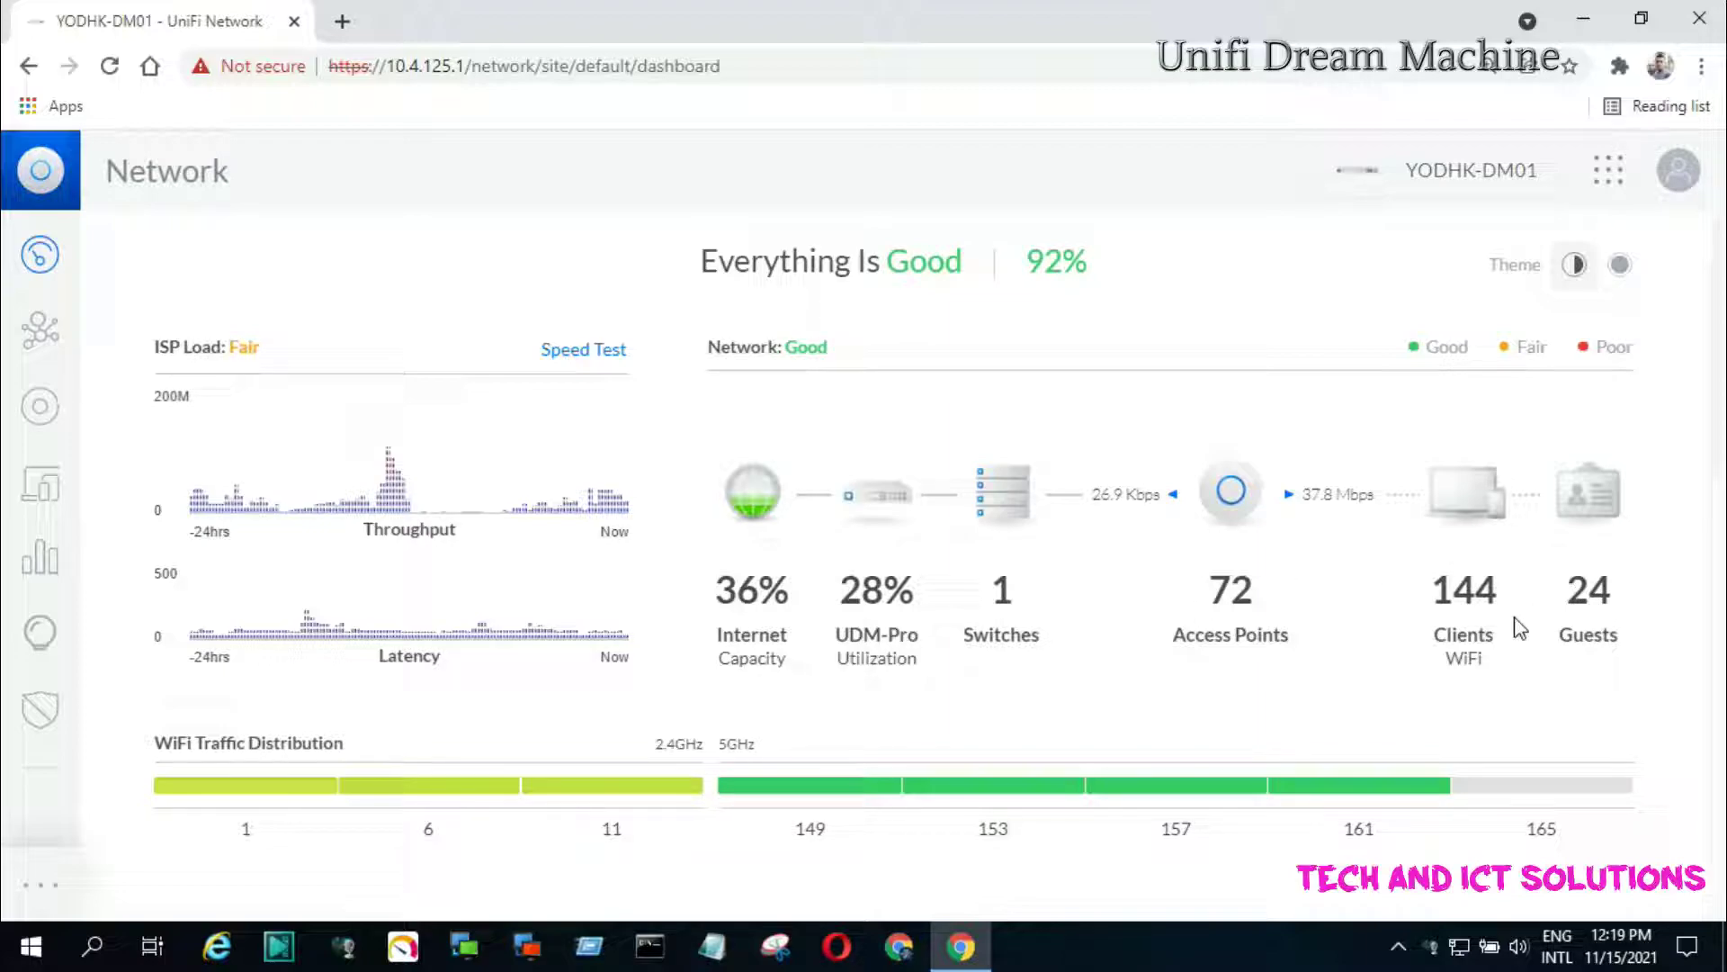
pyautogui.moveTo(1570, 591); pyautogui.dragTo(1626, 592)
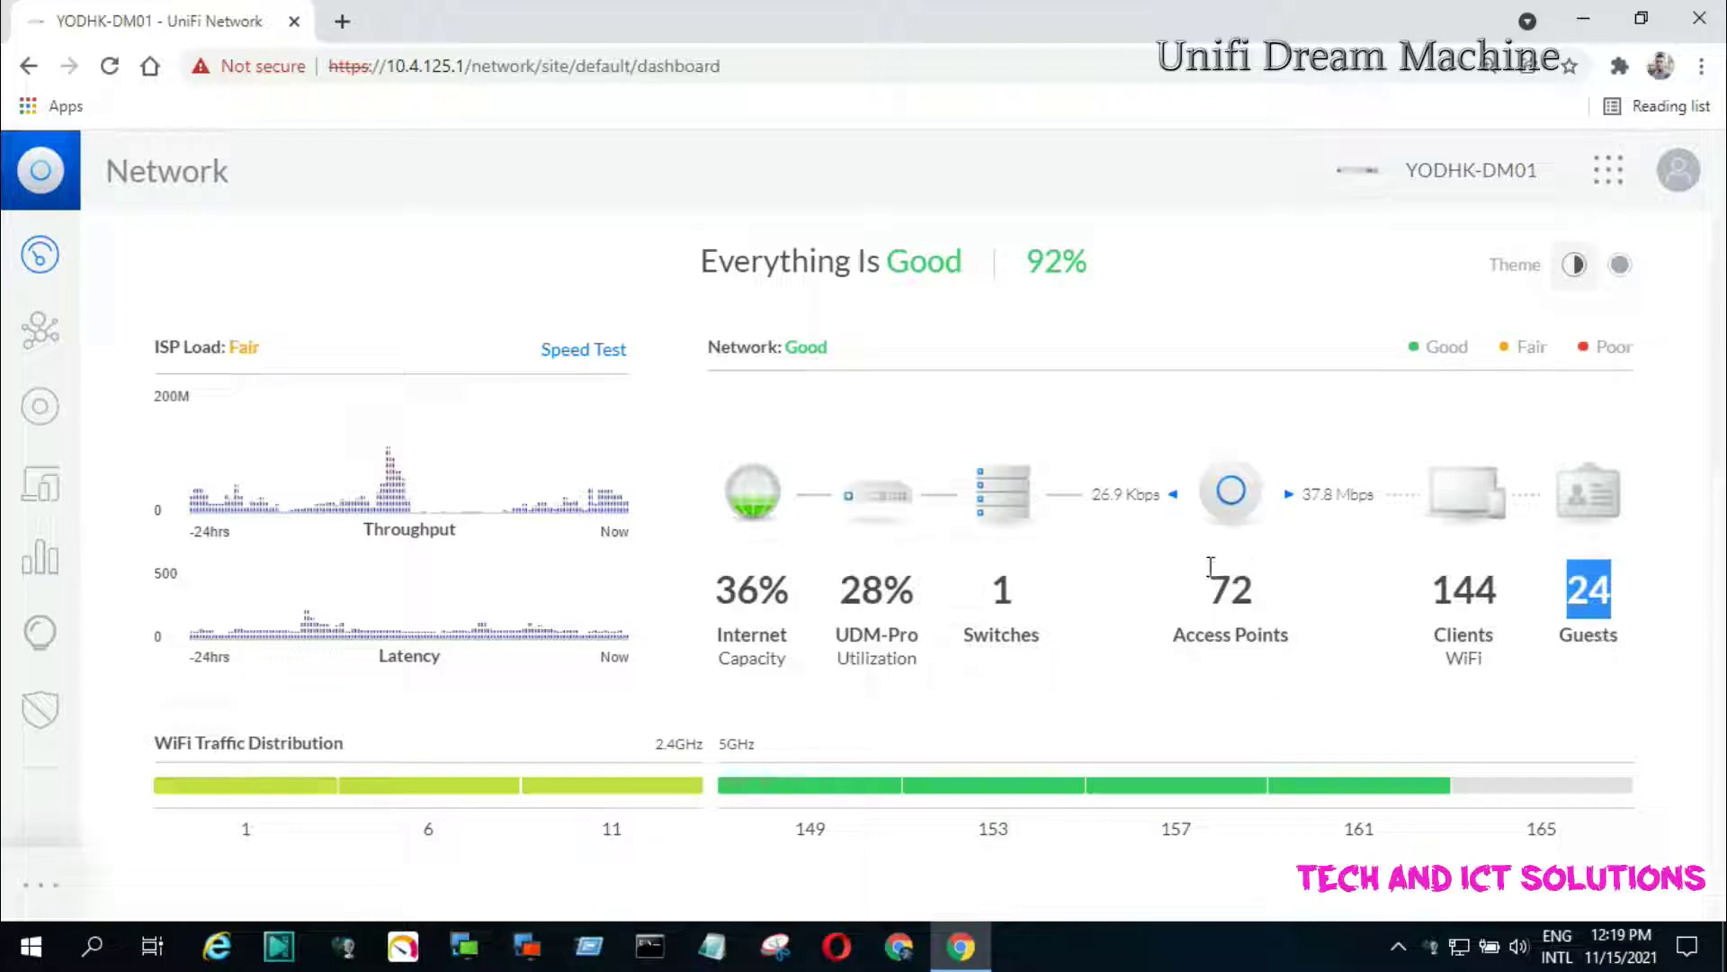
pyautogui.scroll(-9, 1210, 567)
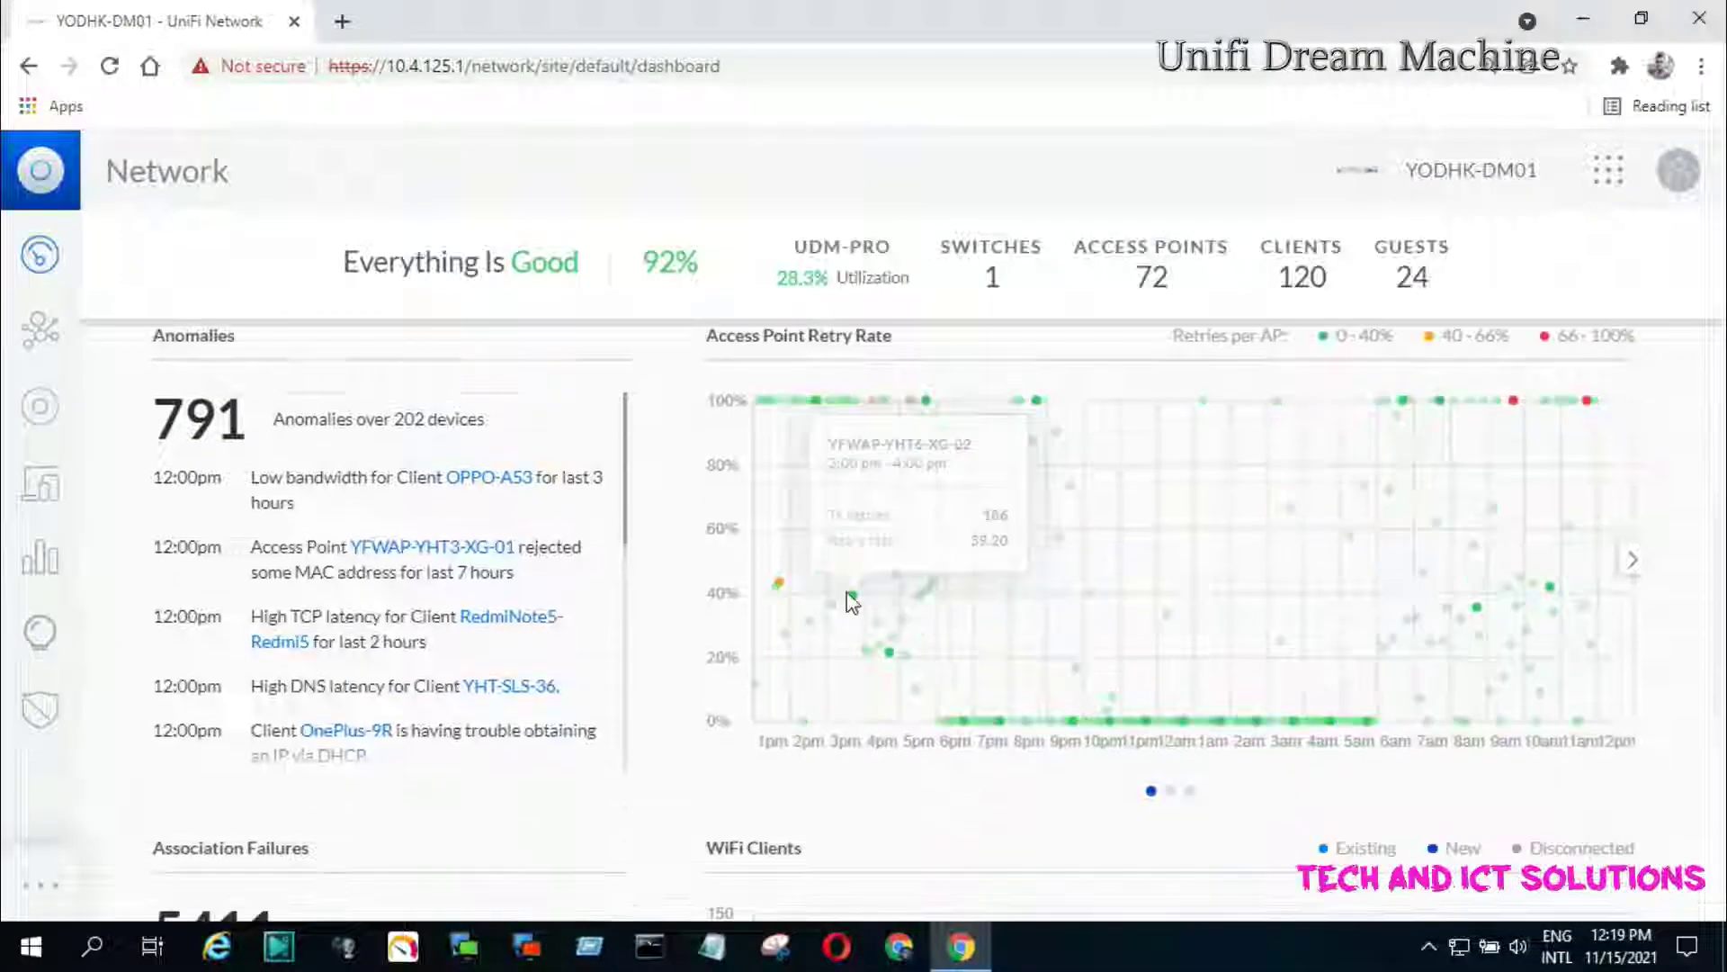
pyautogui.scroll(-5, 1083, 570)
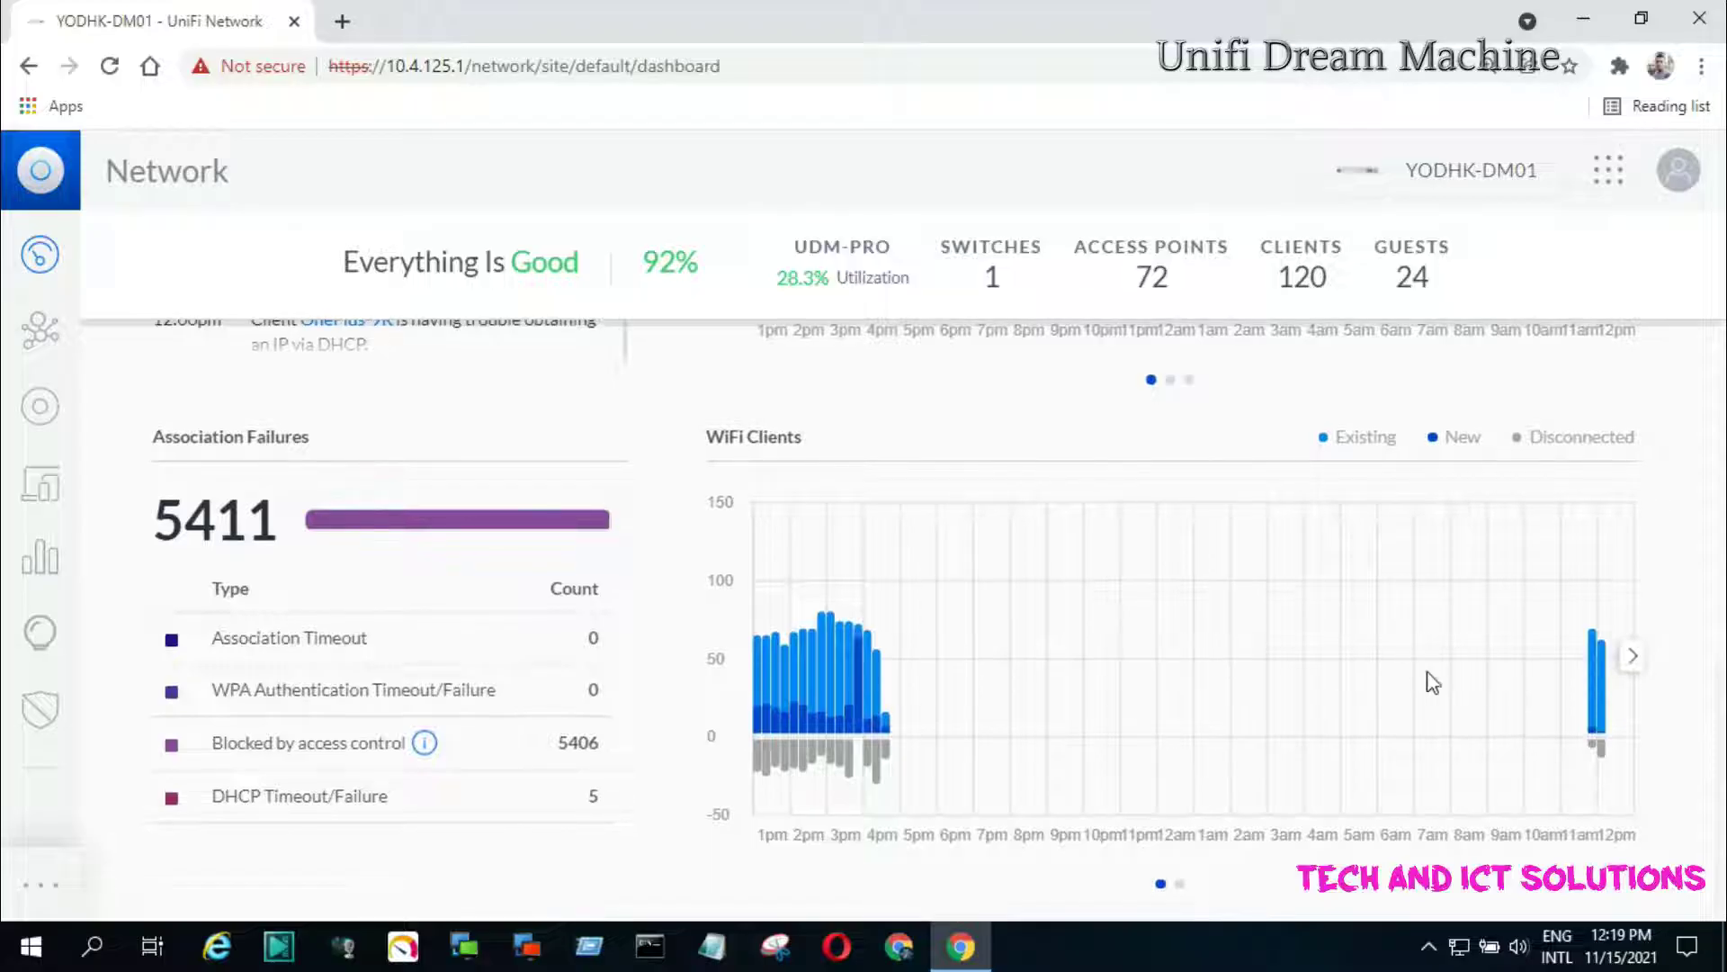
pyautogui.scroll(14, 288, 436)
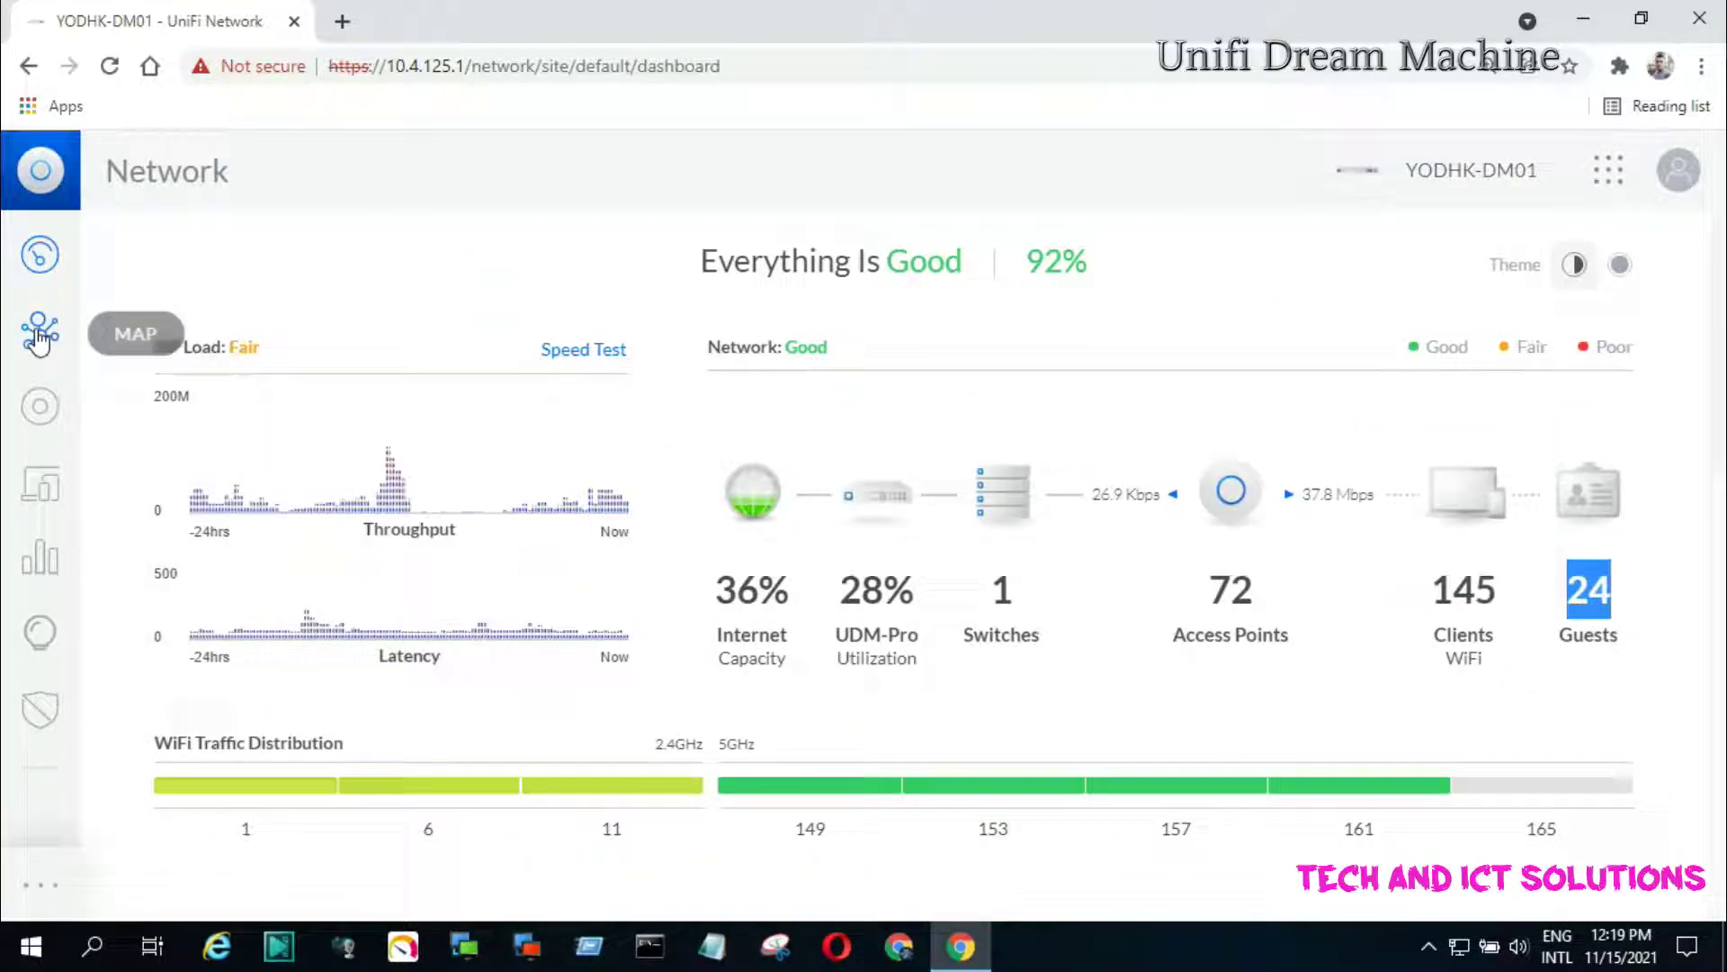
# Step: Examine the network topology map, looking closely at the access points and the clients connected to them
pyautogui.click(36, 333)
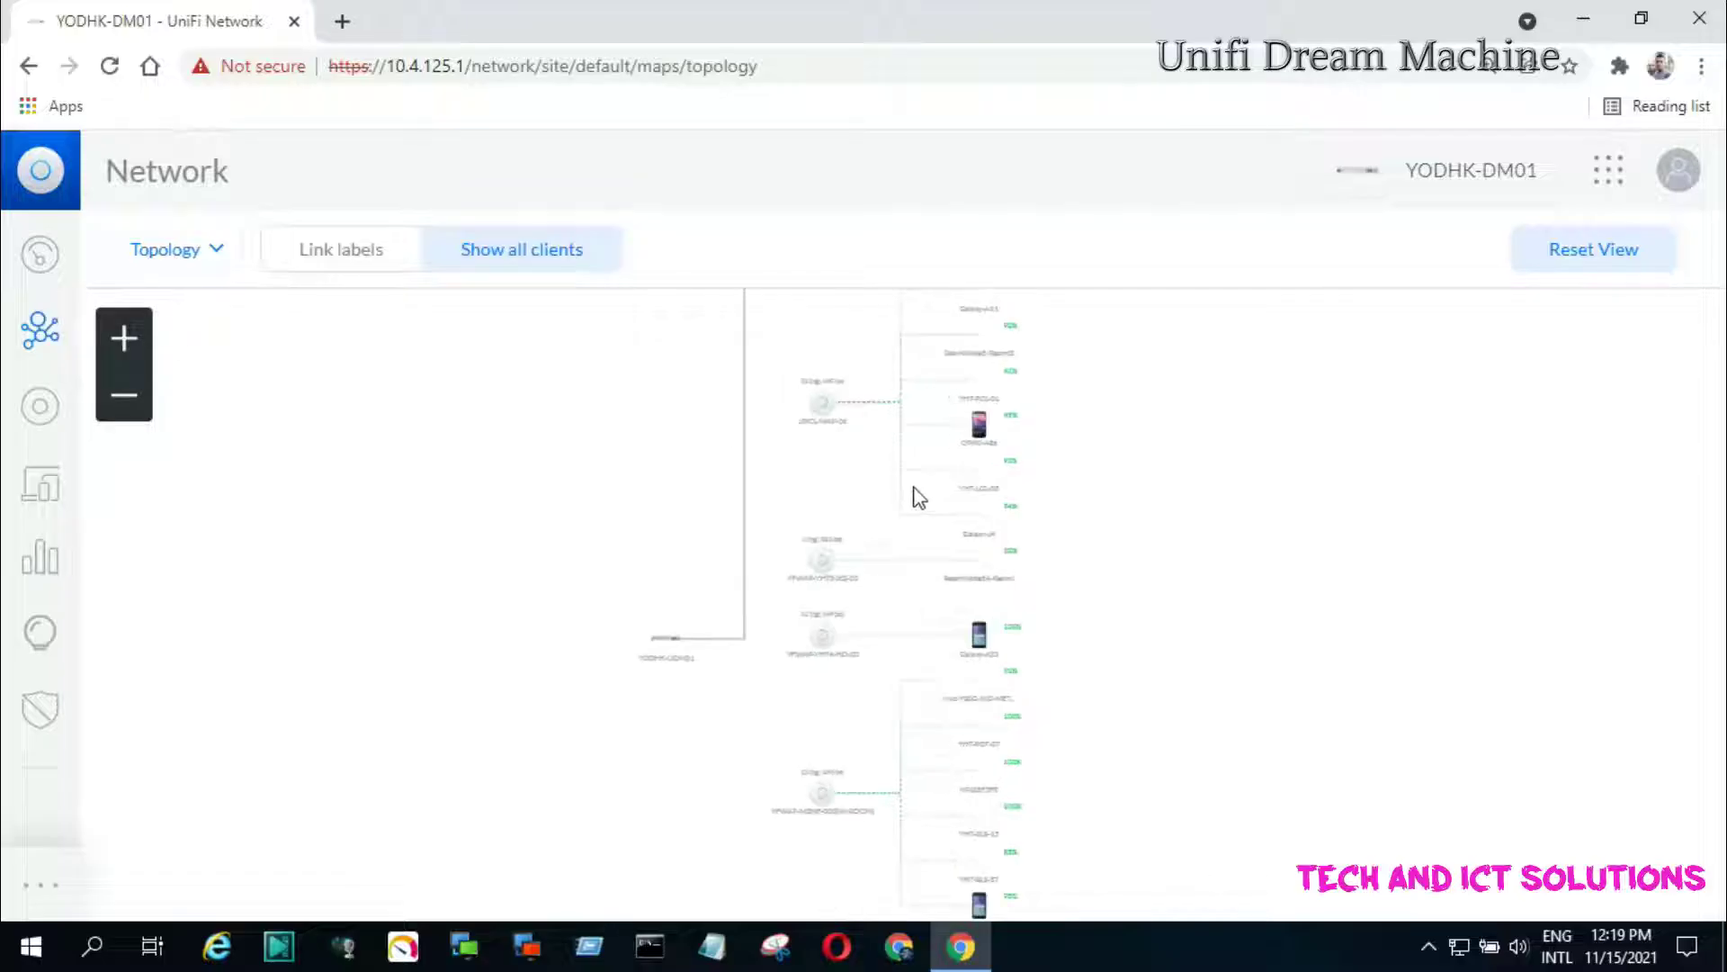
pyautogui.scroll(5, 917, 500)
pyautogui.scroll(-6, 964, 457)
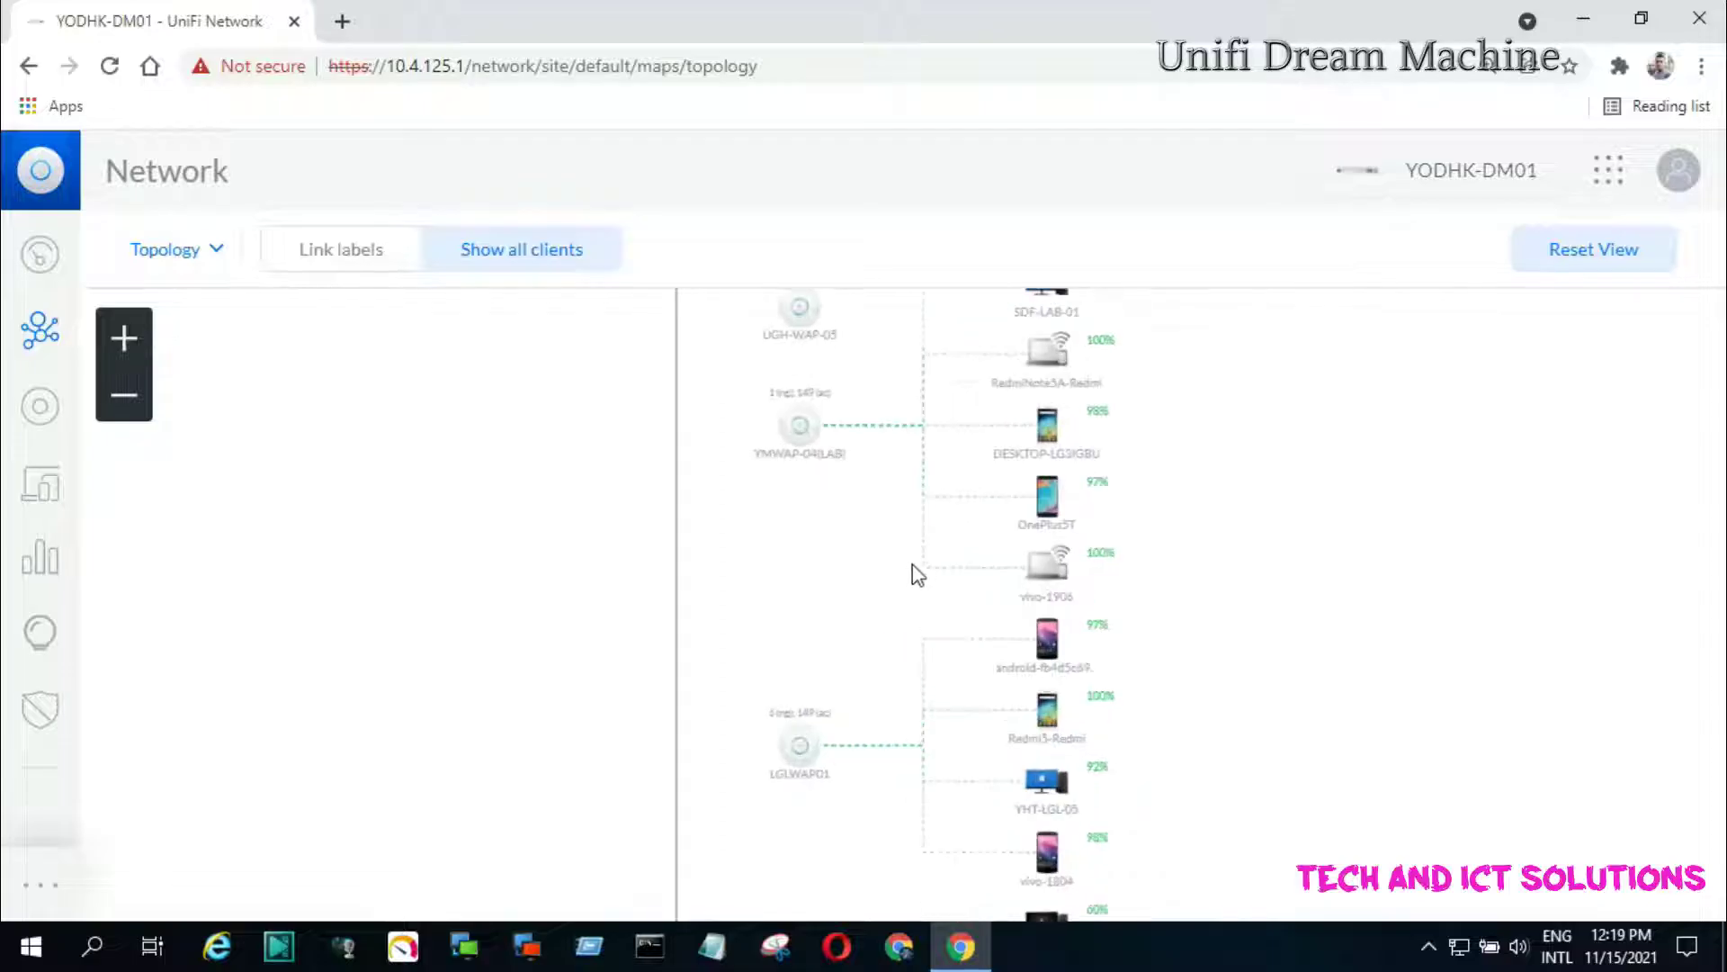
pyautogui.scroll(5, 914, 570)
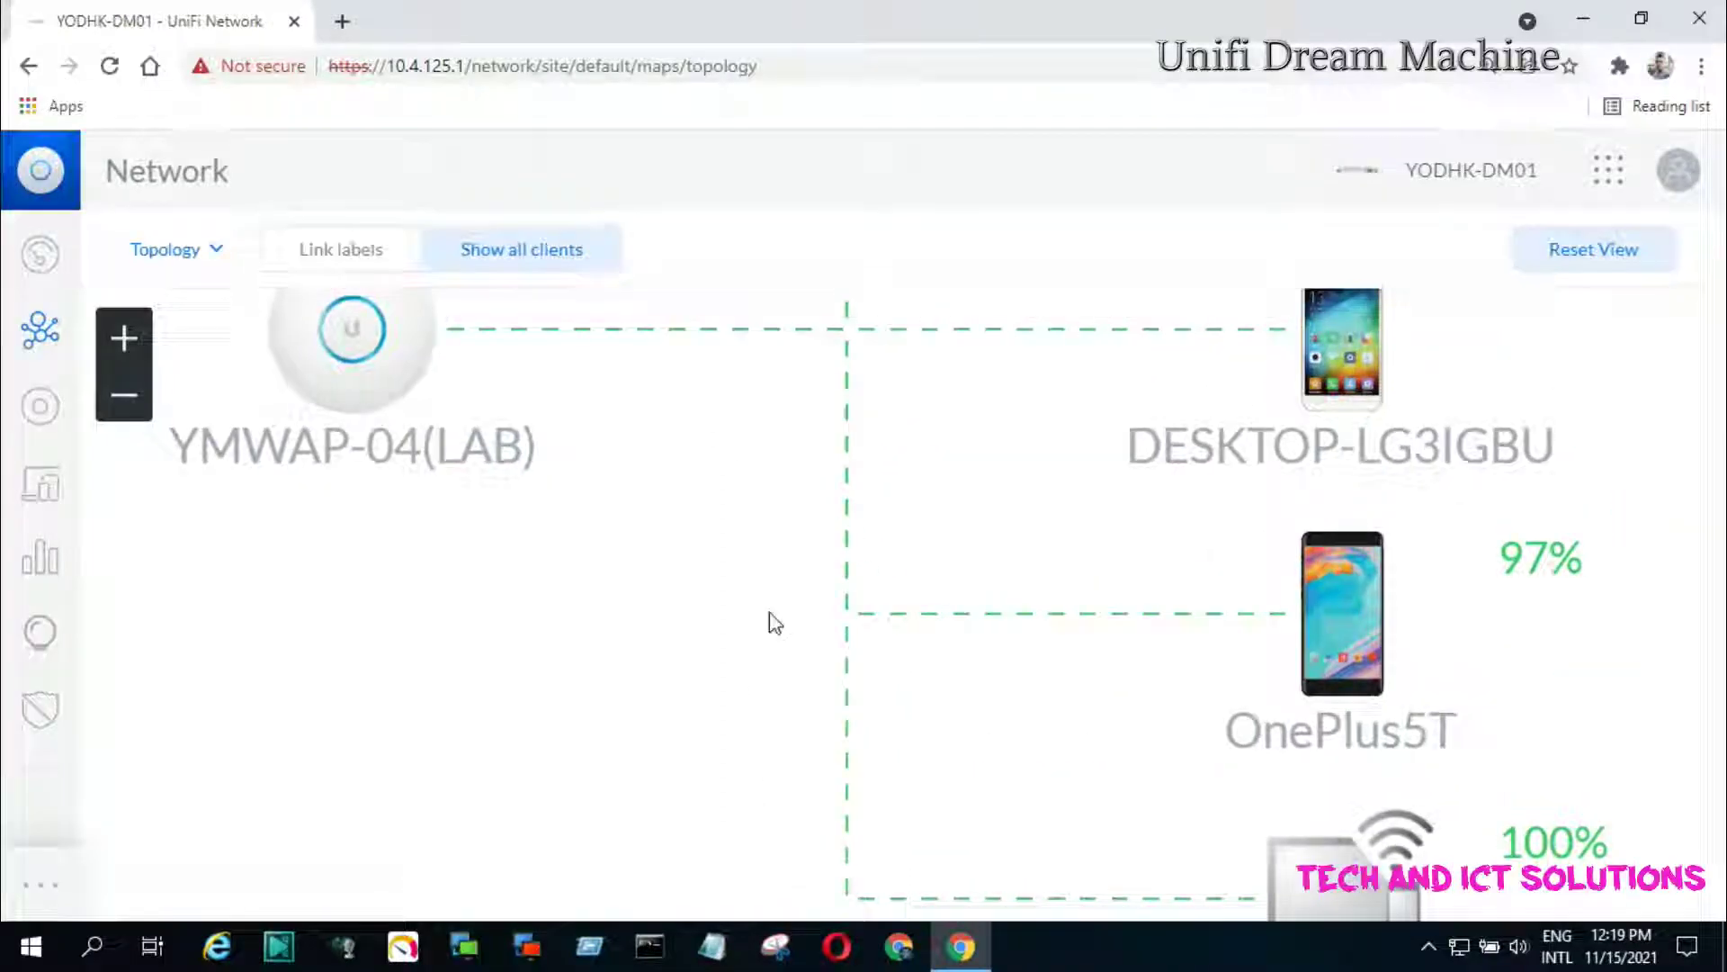
pyautogui.moveTo(771, 617); pyautogui.dragTo(752, 899)
pyautogui.moveTo(823, 616); pyautogui.dragTo(838, 783)
pyautogui.scroll(-1, 814, 597)
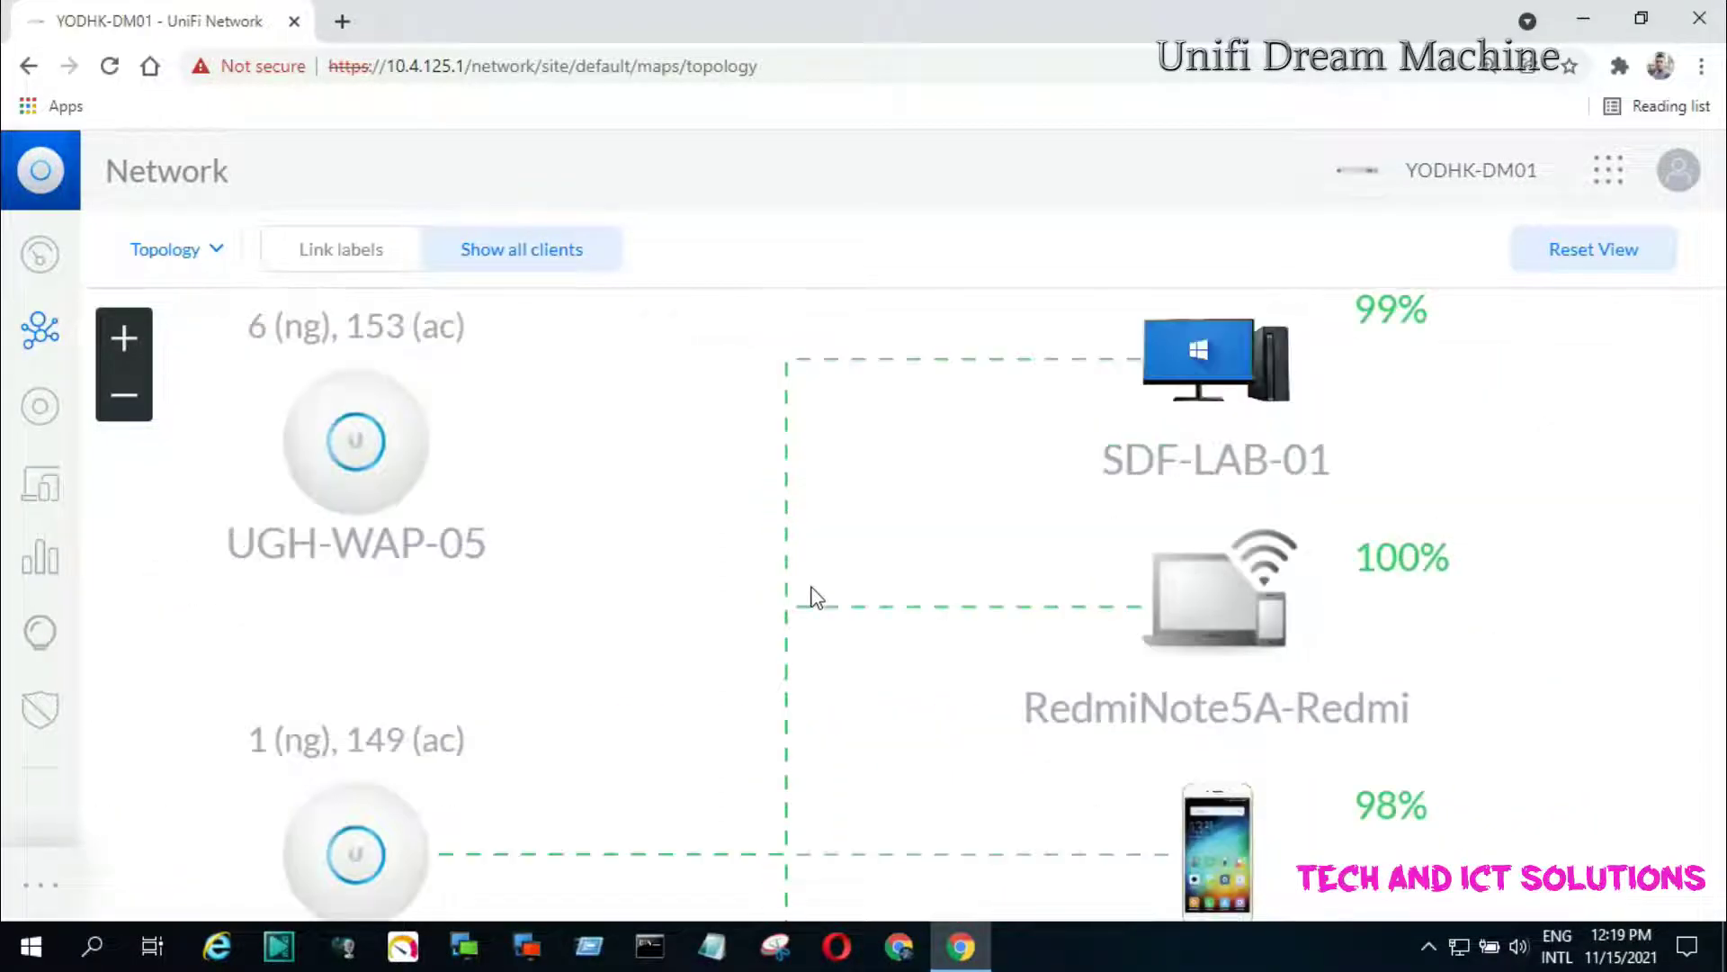
pyautogui.moveTo(718, 702)
pyautogui.mouseDown()
pyautogui.moveTo(717, 498)
pyautogui.moveTo(693, 713)
pyautogui.mouseUp()
pyautogui.scroll(-6, 720, 585)
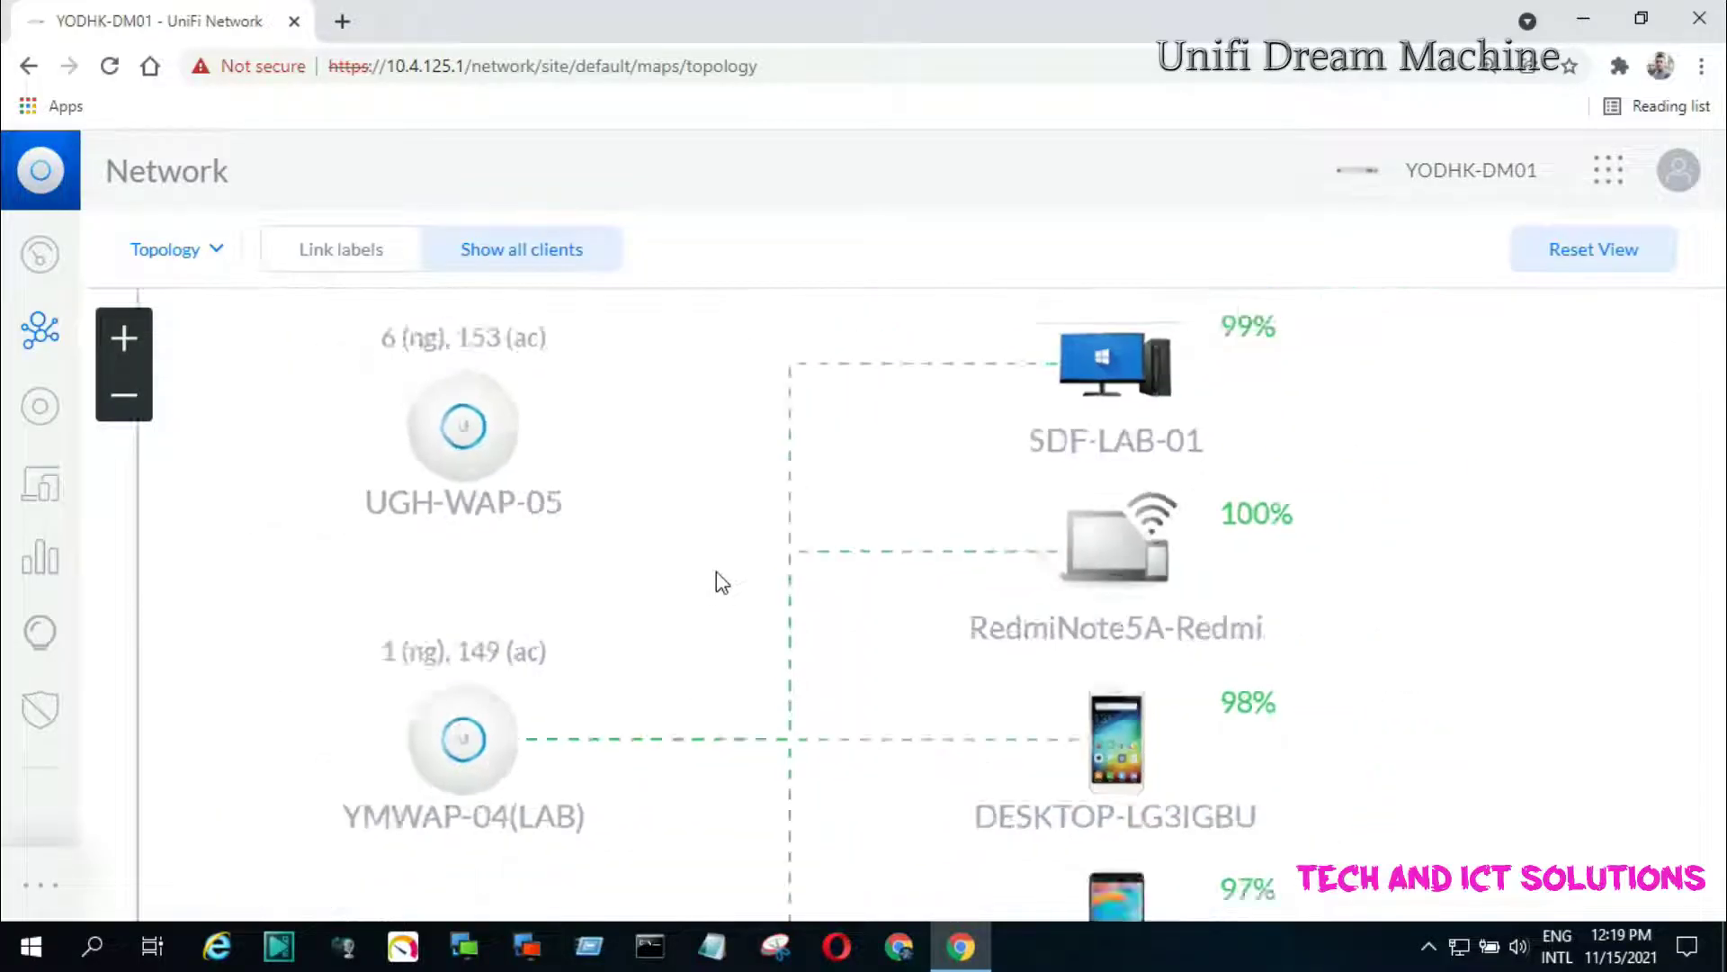
pyautogui.scroll(3, 684, 569)
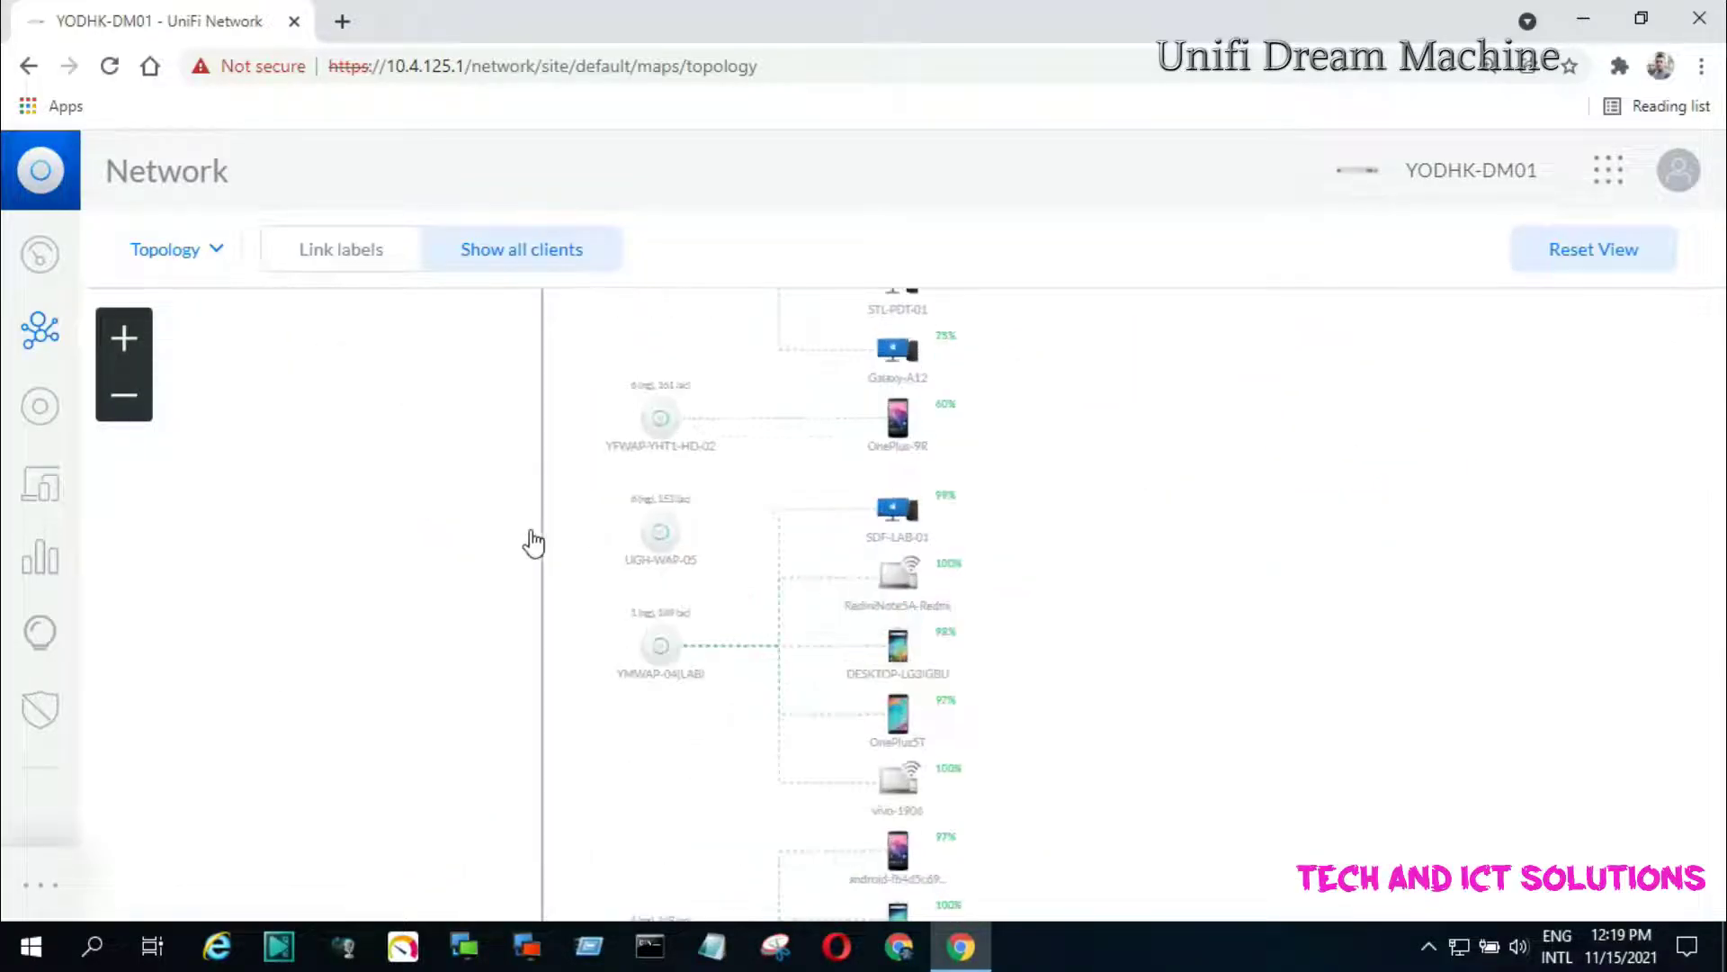
# Step: Look through the list of network devices and bring up the list of connected clients
pyautogui.click(43, 407)
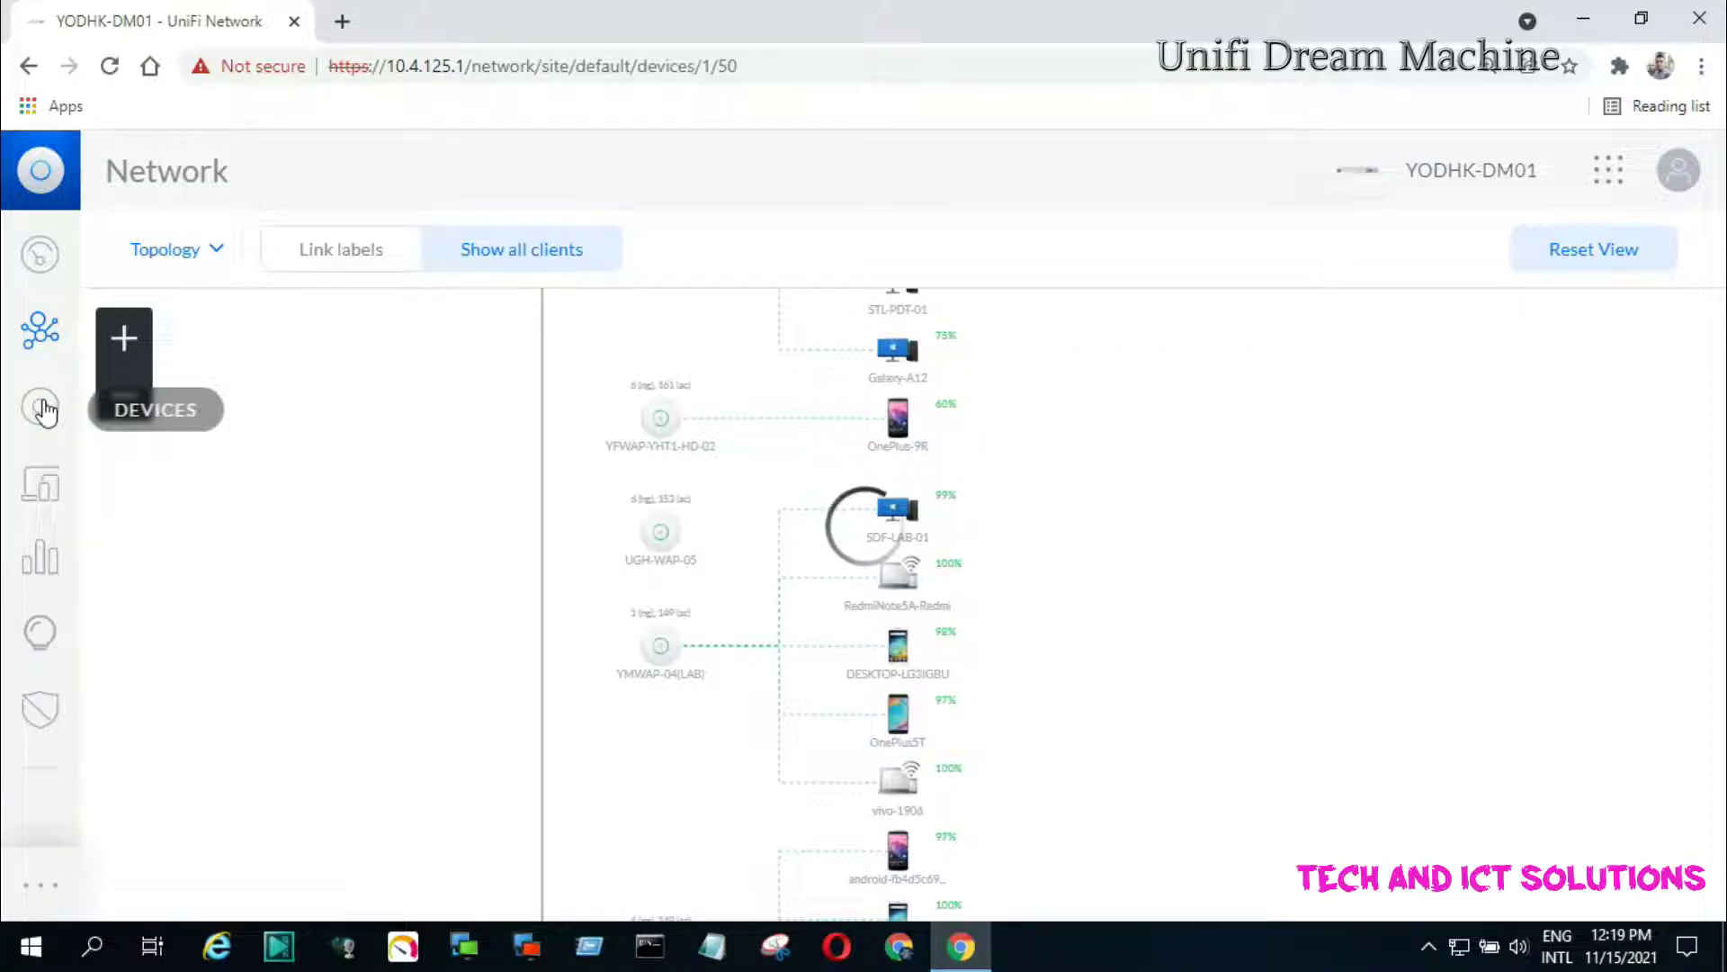
pyautogui.scroll(-10, 444, 501)
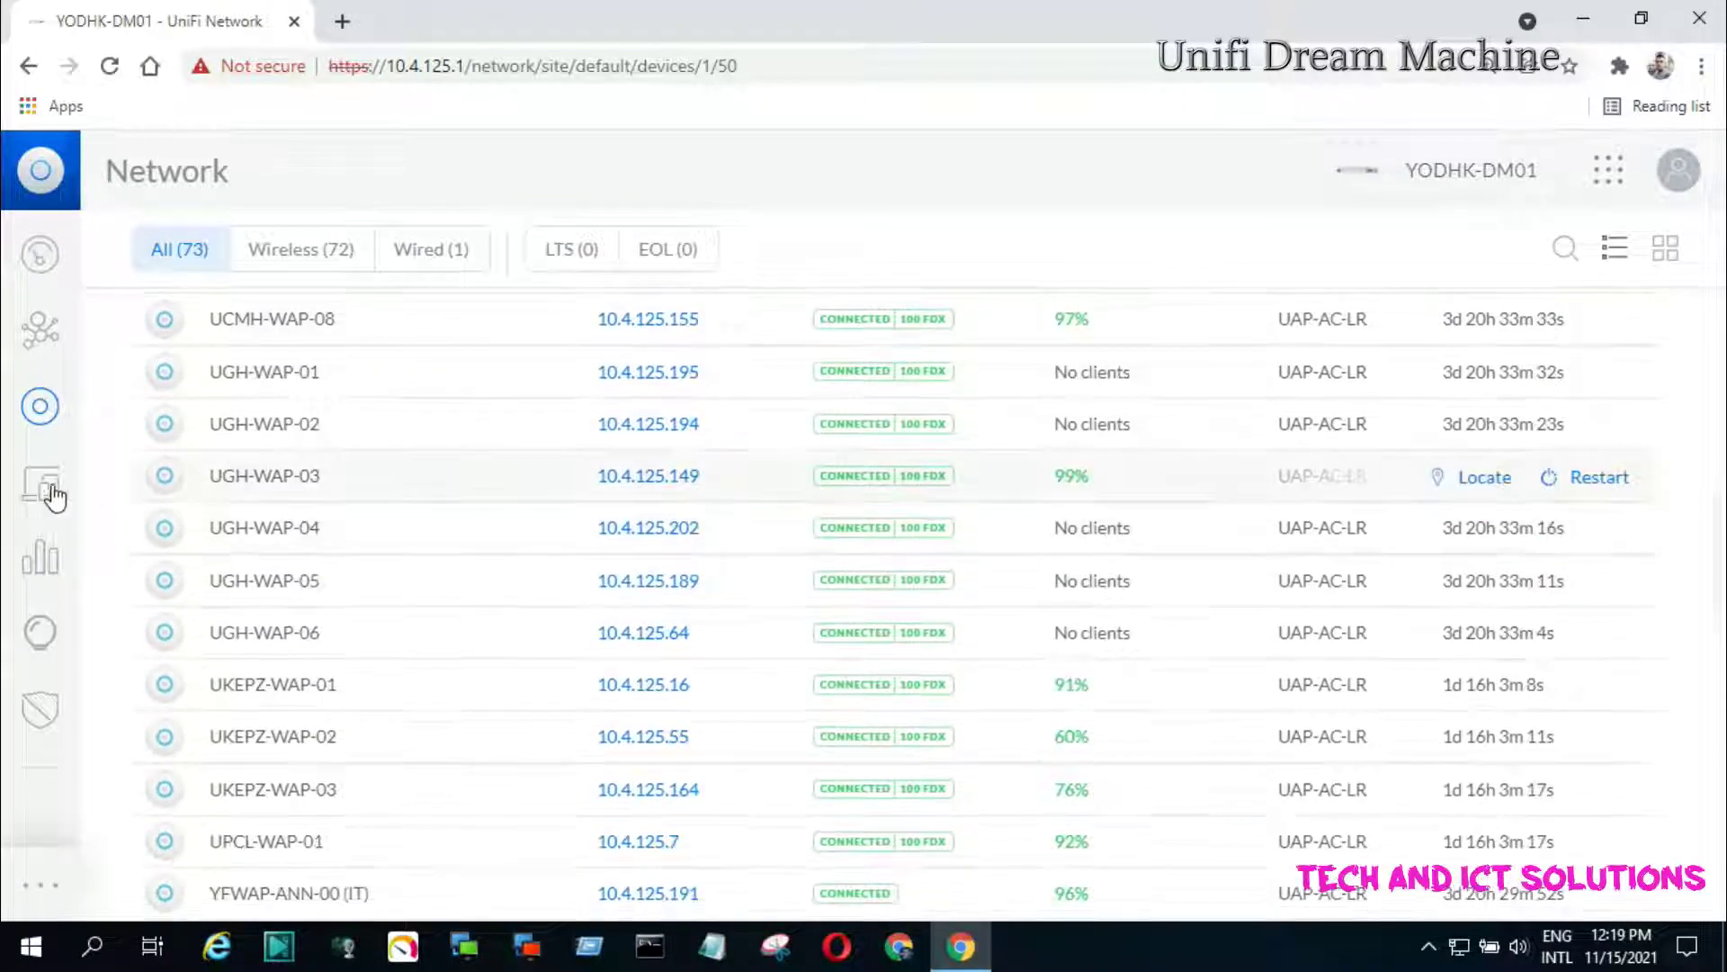
pyautogui.click(43, 489)
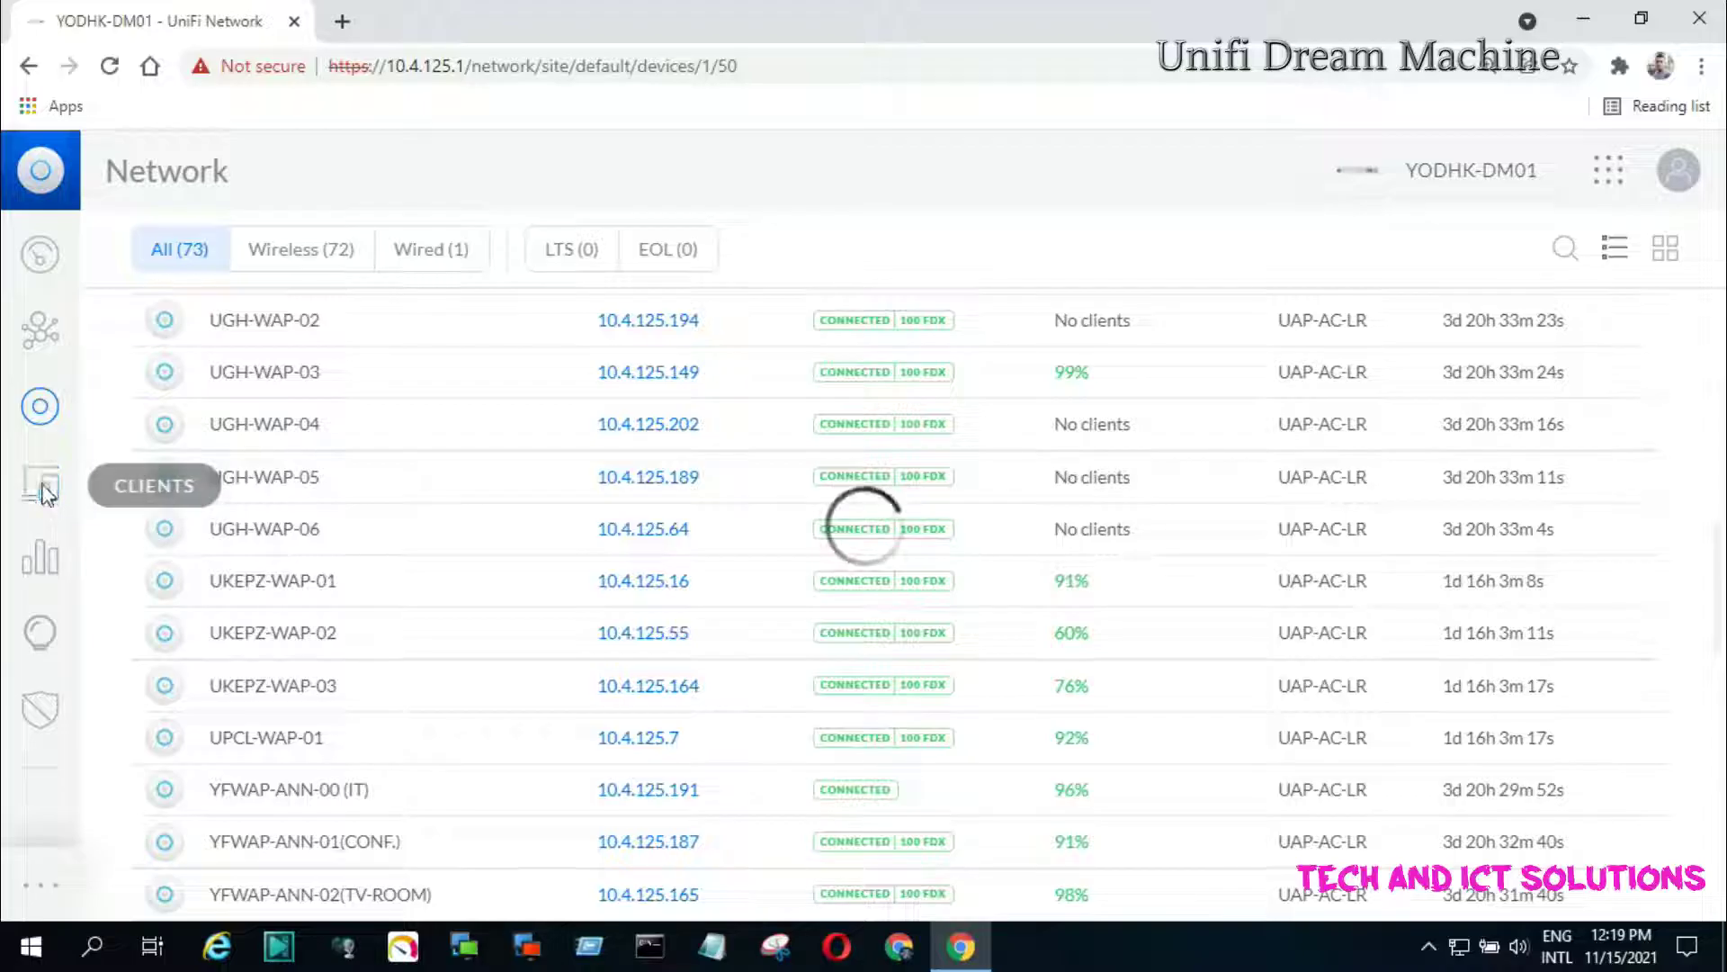
# Step: Open the Network settings and view the configured wireless networks and the available settings categories
pyautogui.moveTo(56, 880)
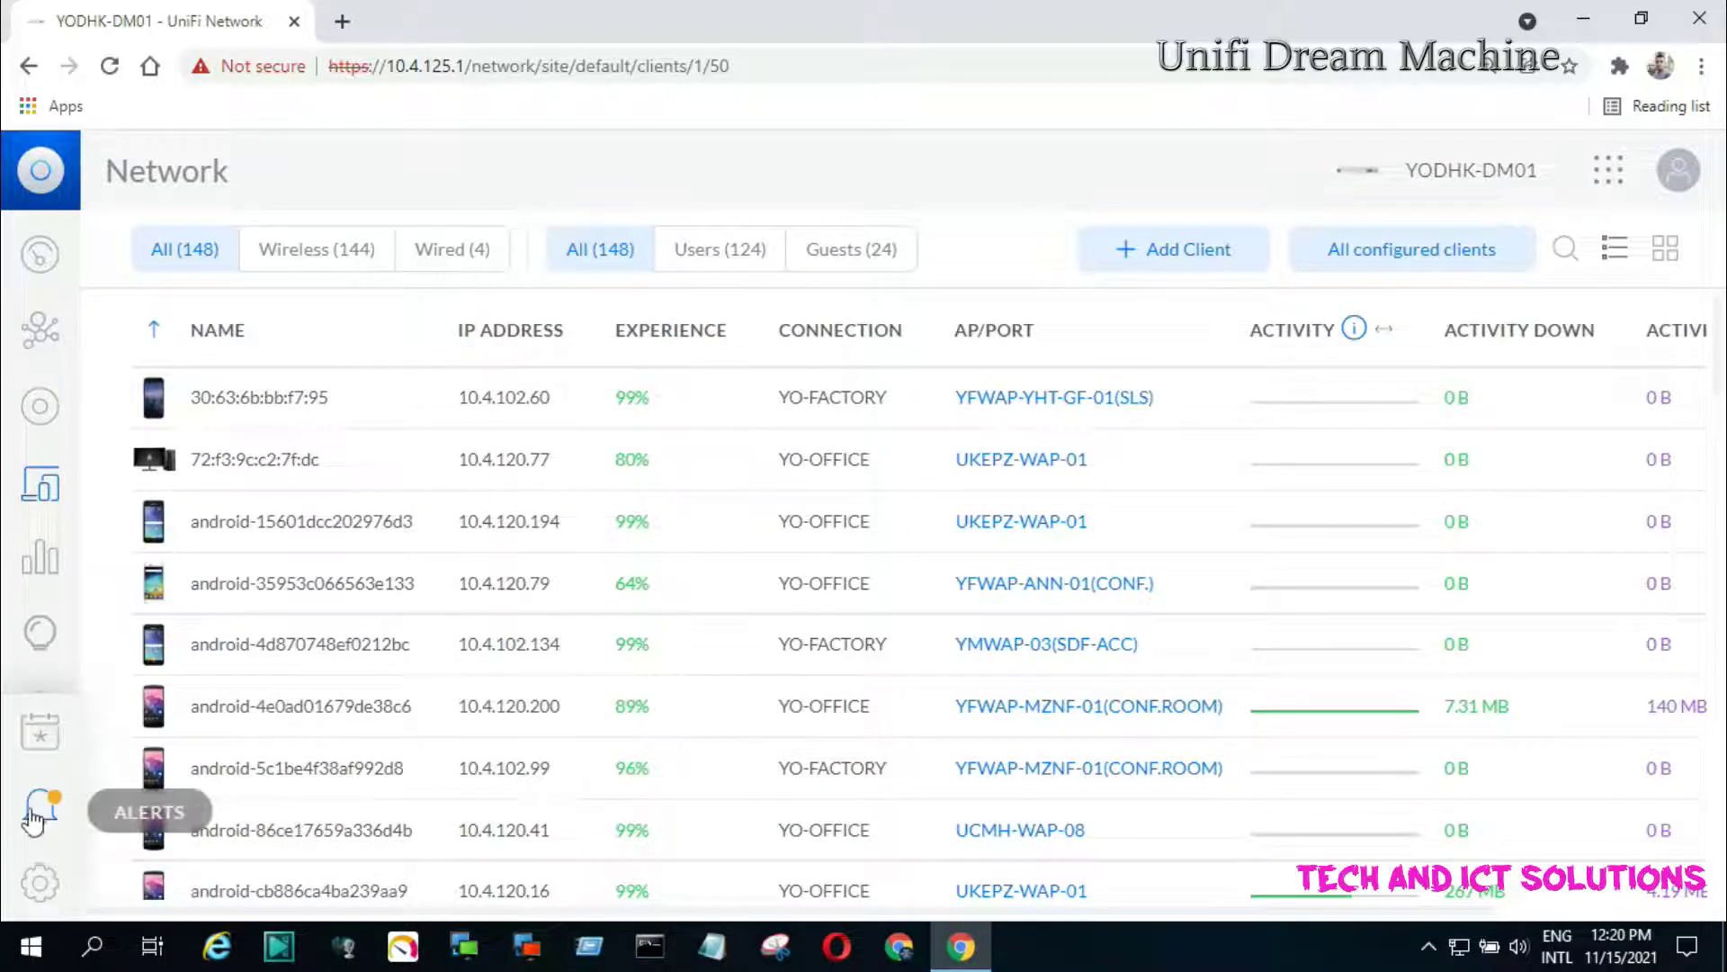
pyautogui.click(40, 883)
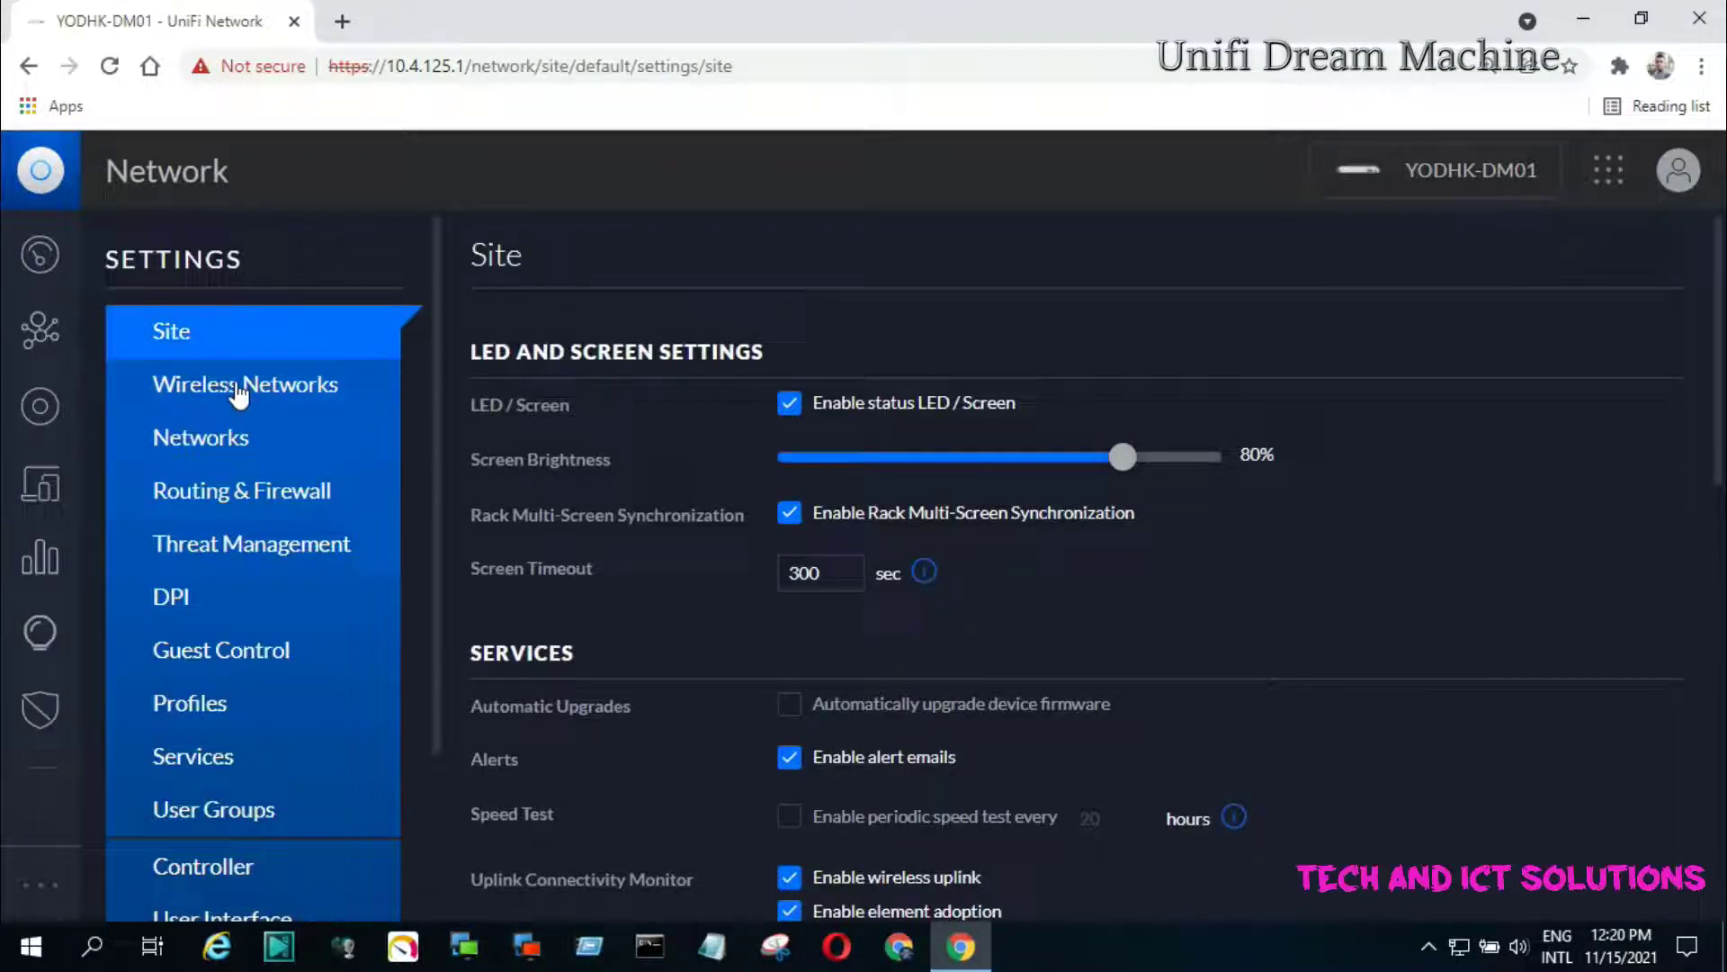
pyautogui.click(241, 389)
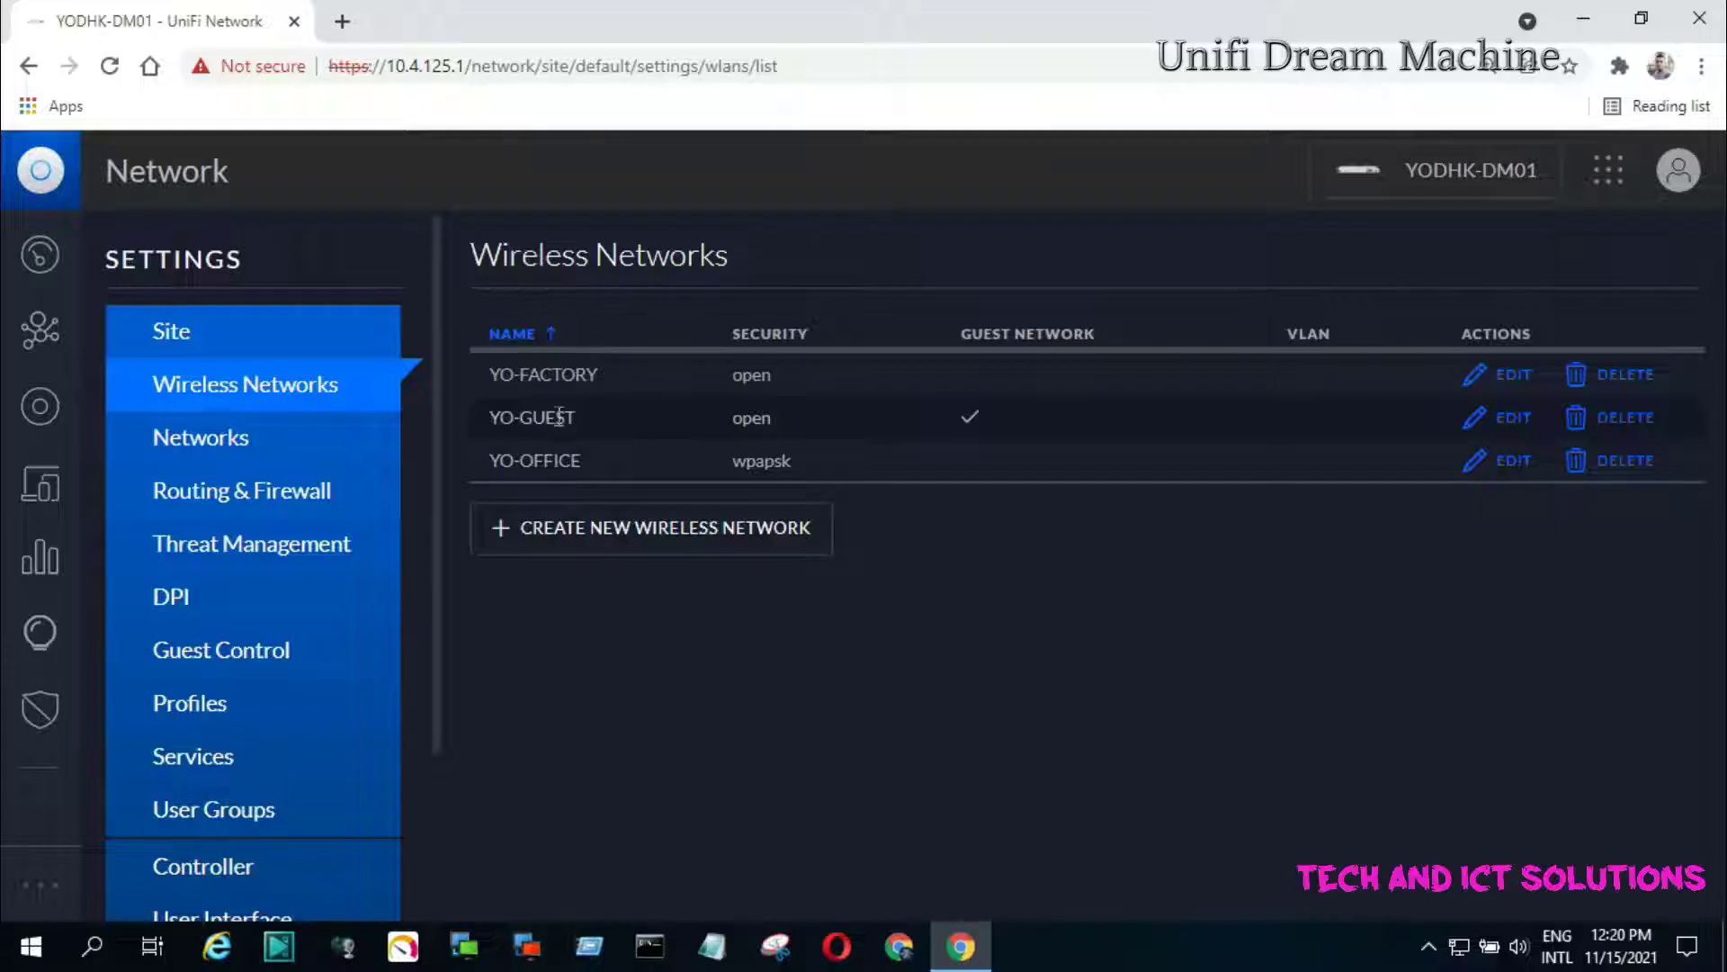
pyautogui.scroll(-3, 386, 663)
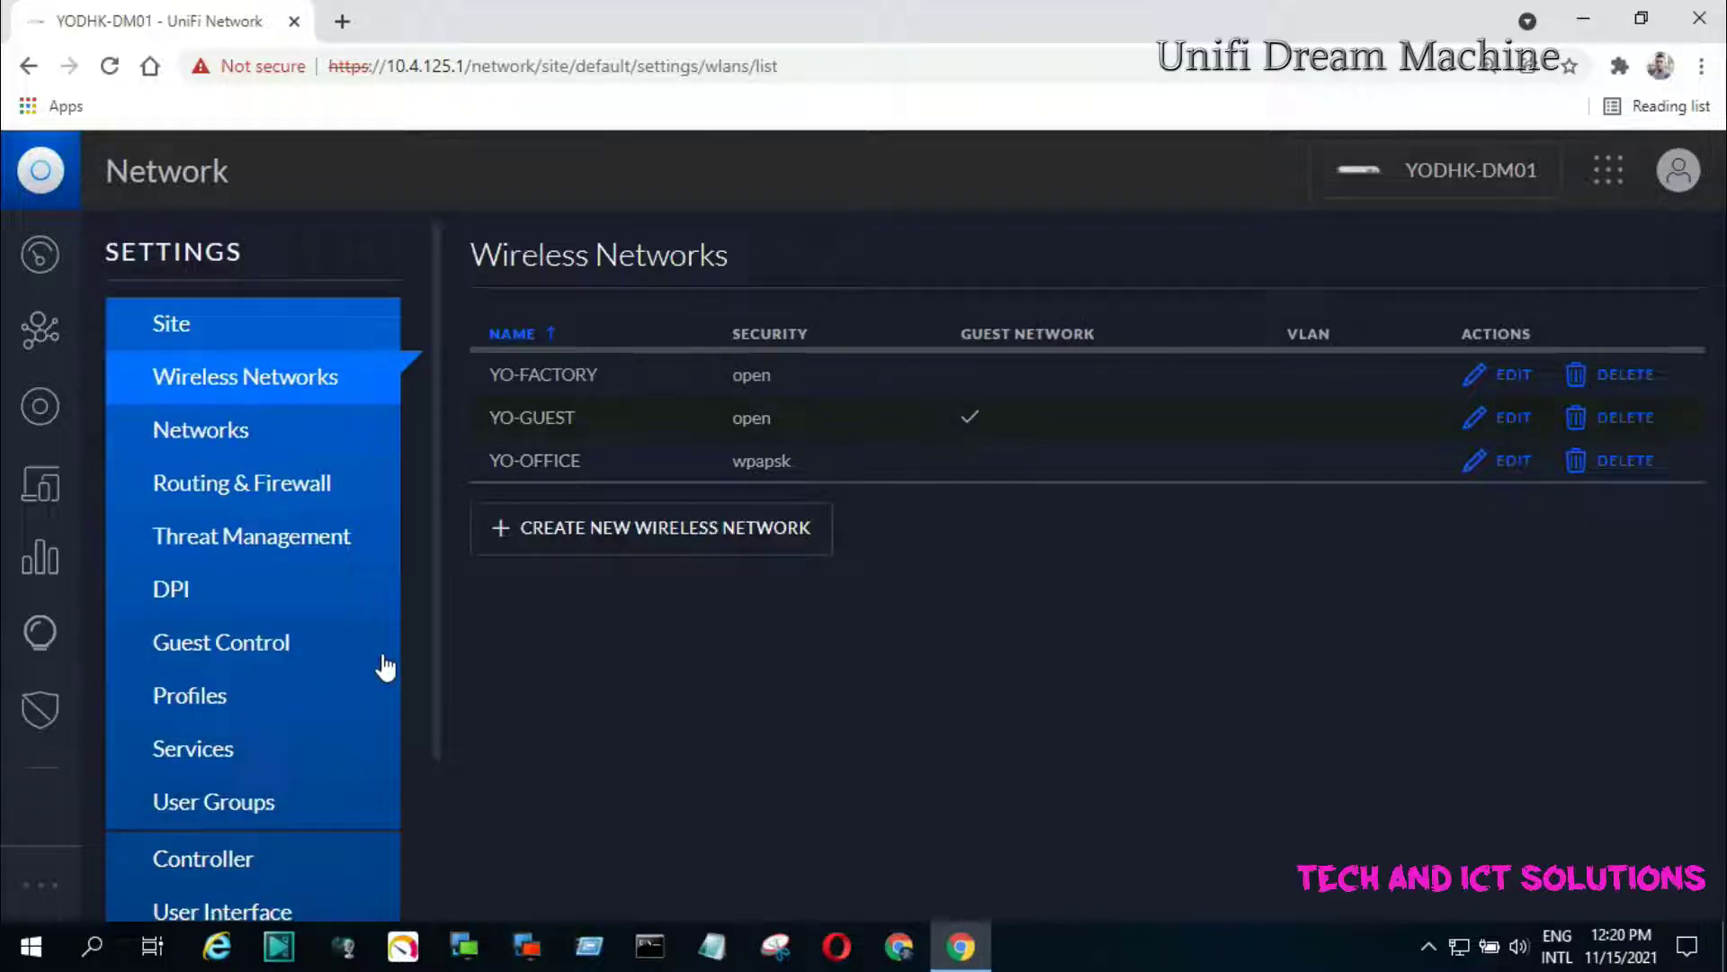
pyautogui.scroll(3, 262, 654)
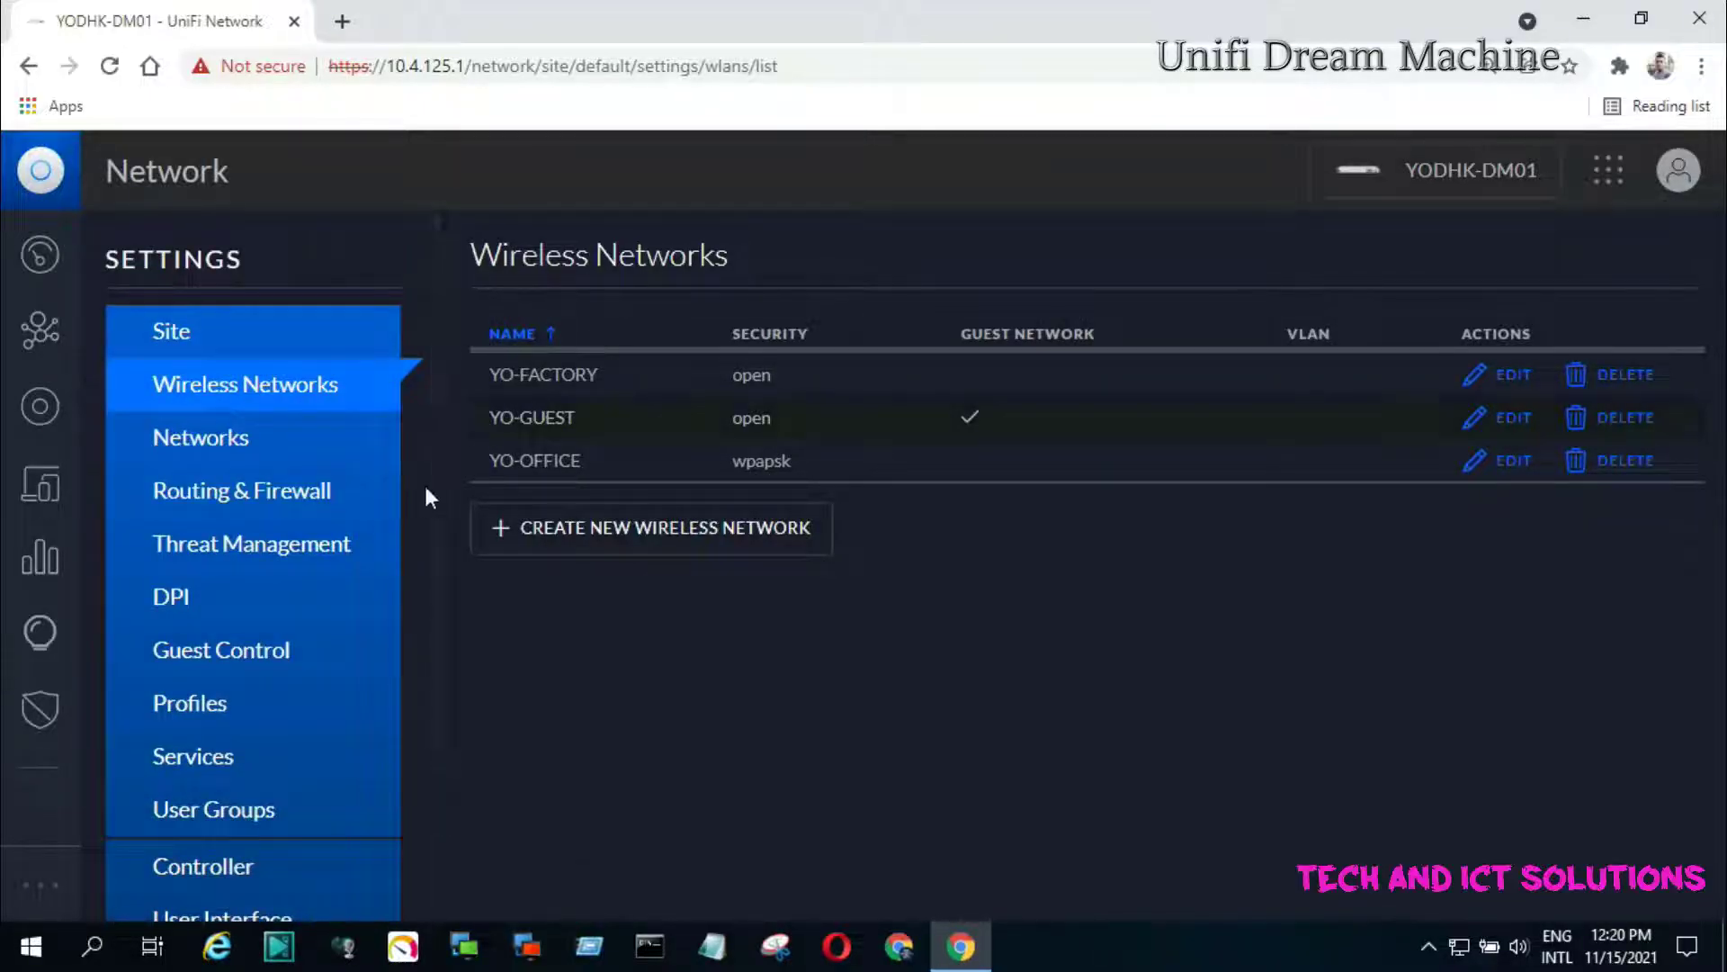
# Step: Open the Guest Control settings, look over the portal customization and launch the Hotspot Manager
pyautogui.scroll(-3, 340, 542)
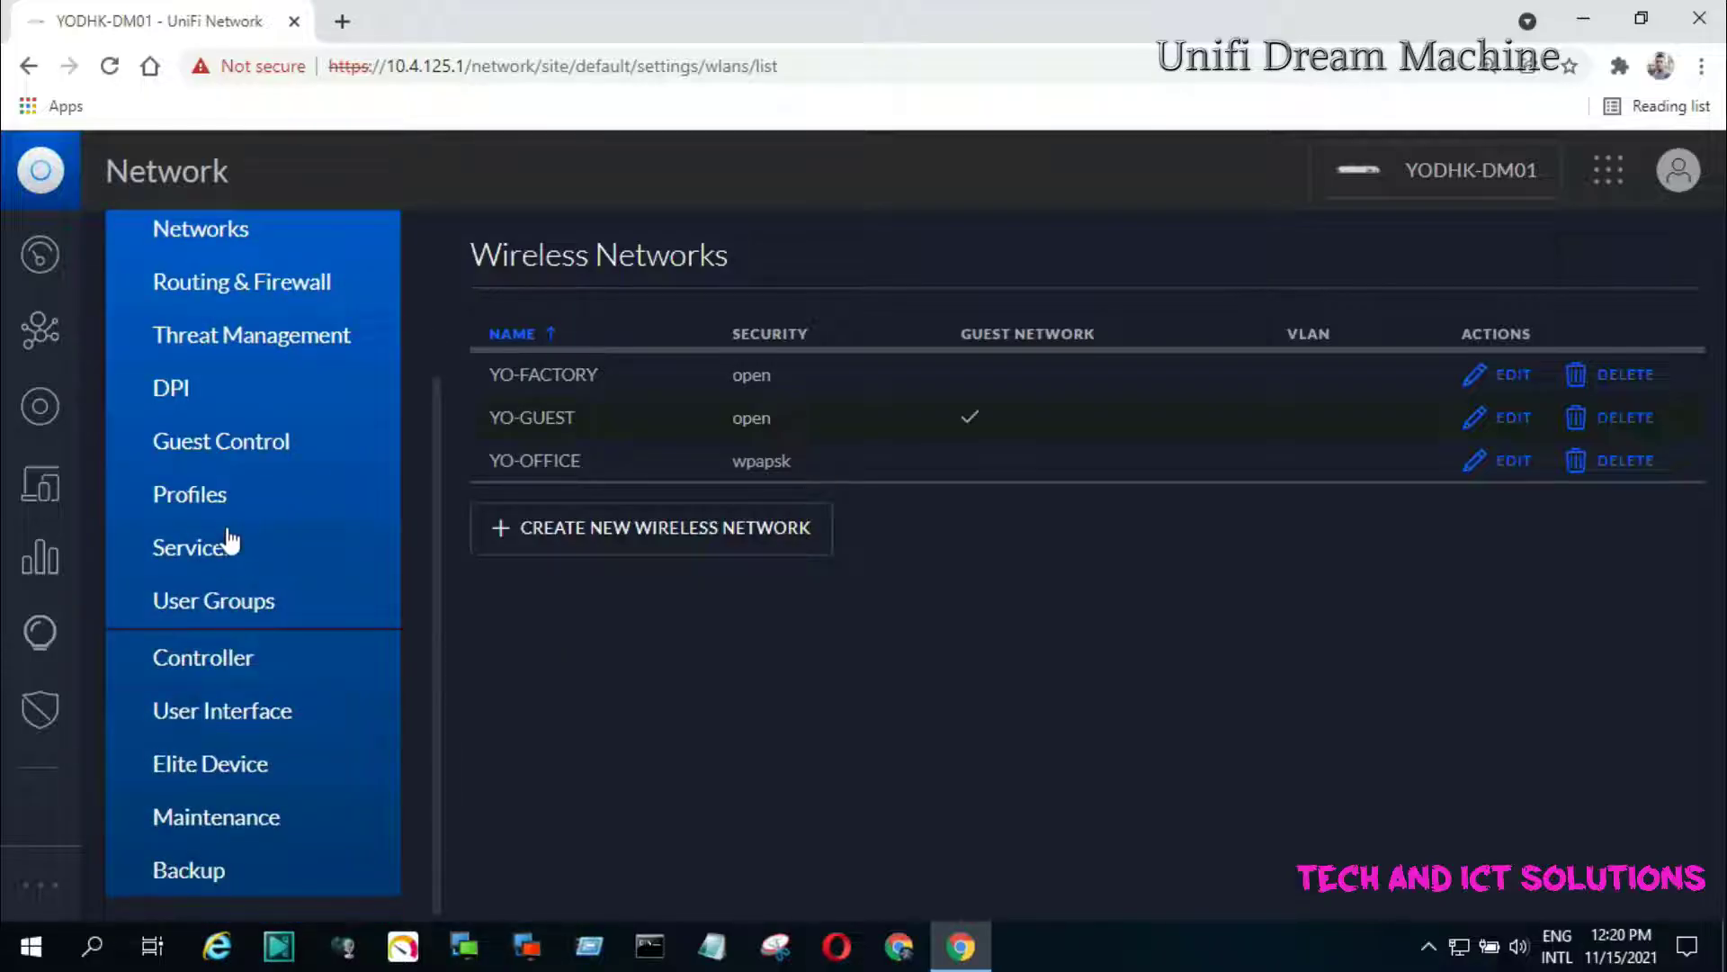
pyautogui.click(213, 441)
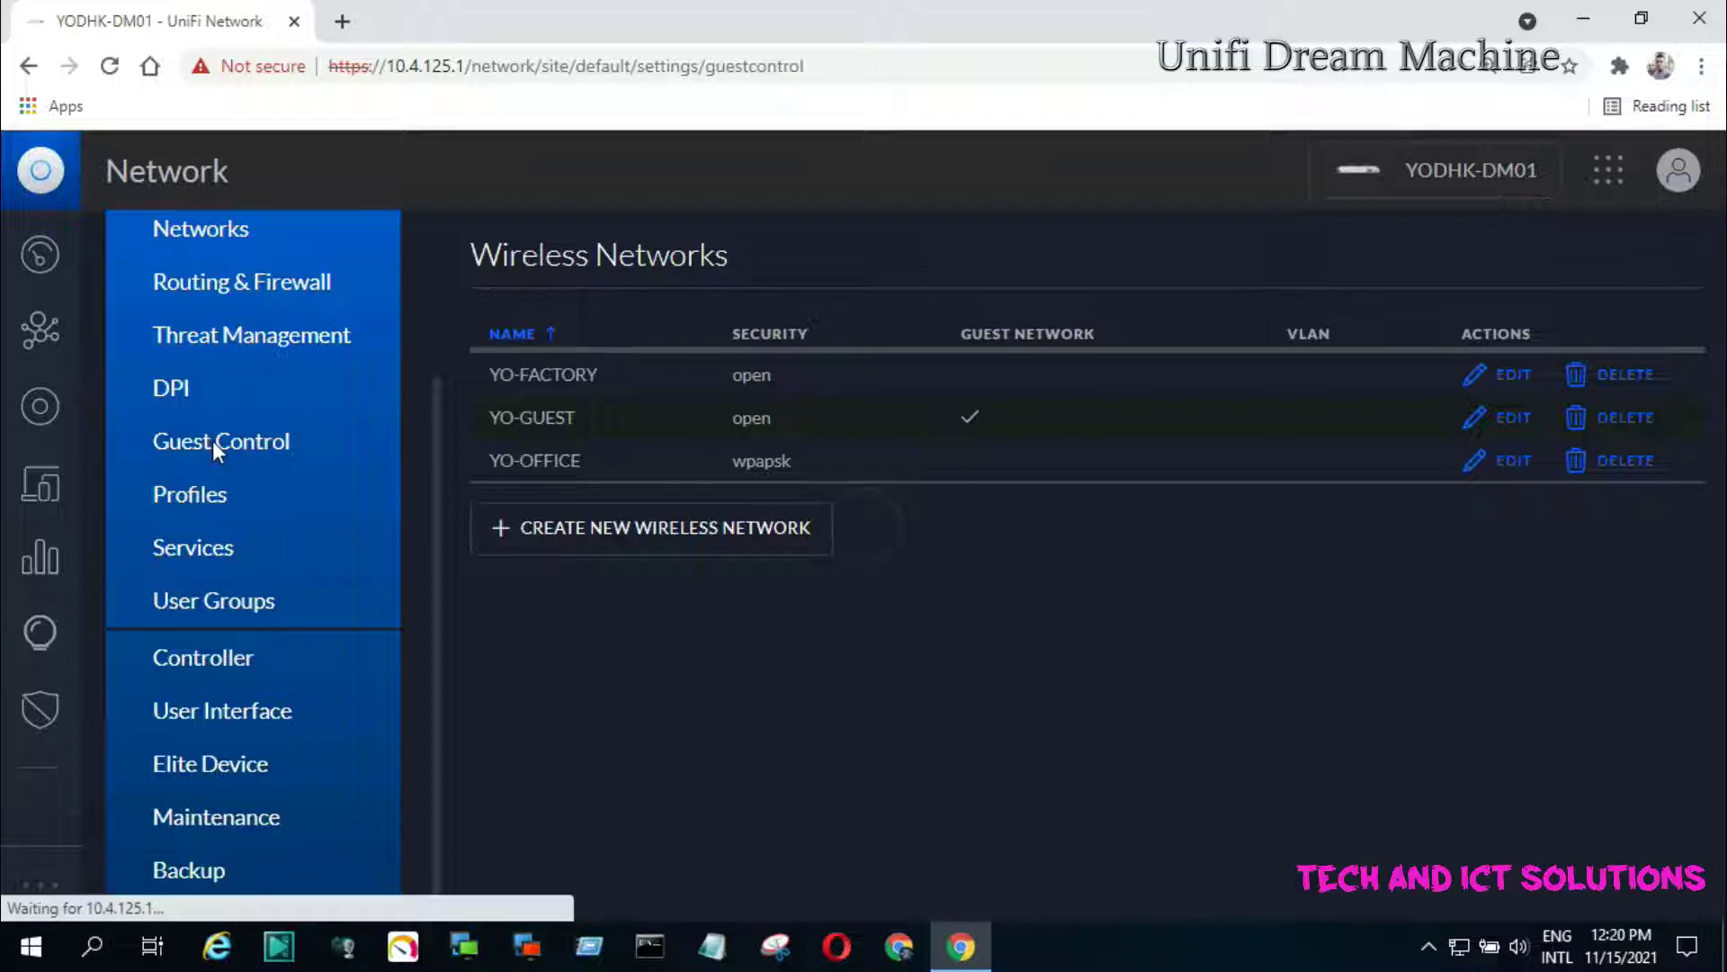
pyautogui.scroll(-5, 864, 450)
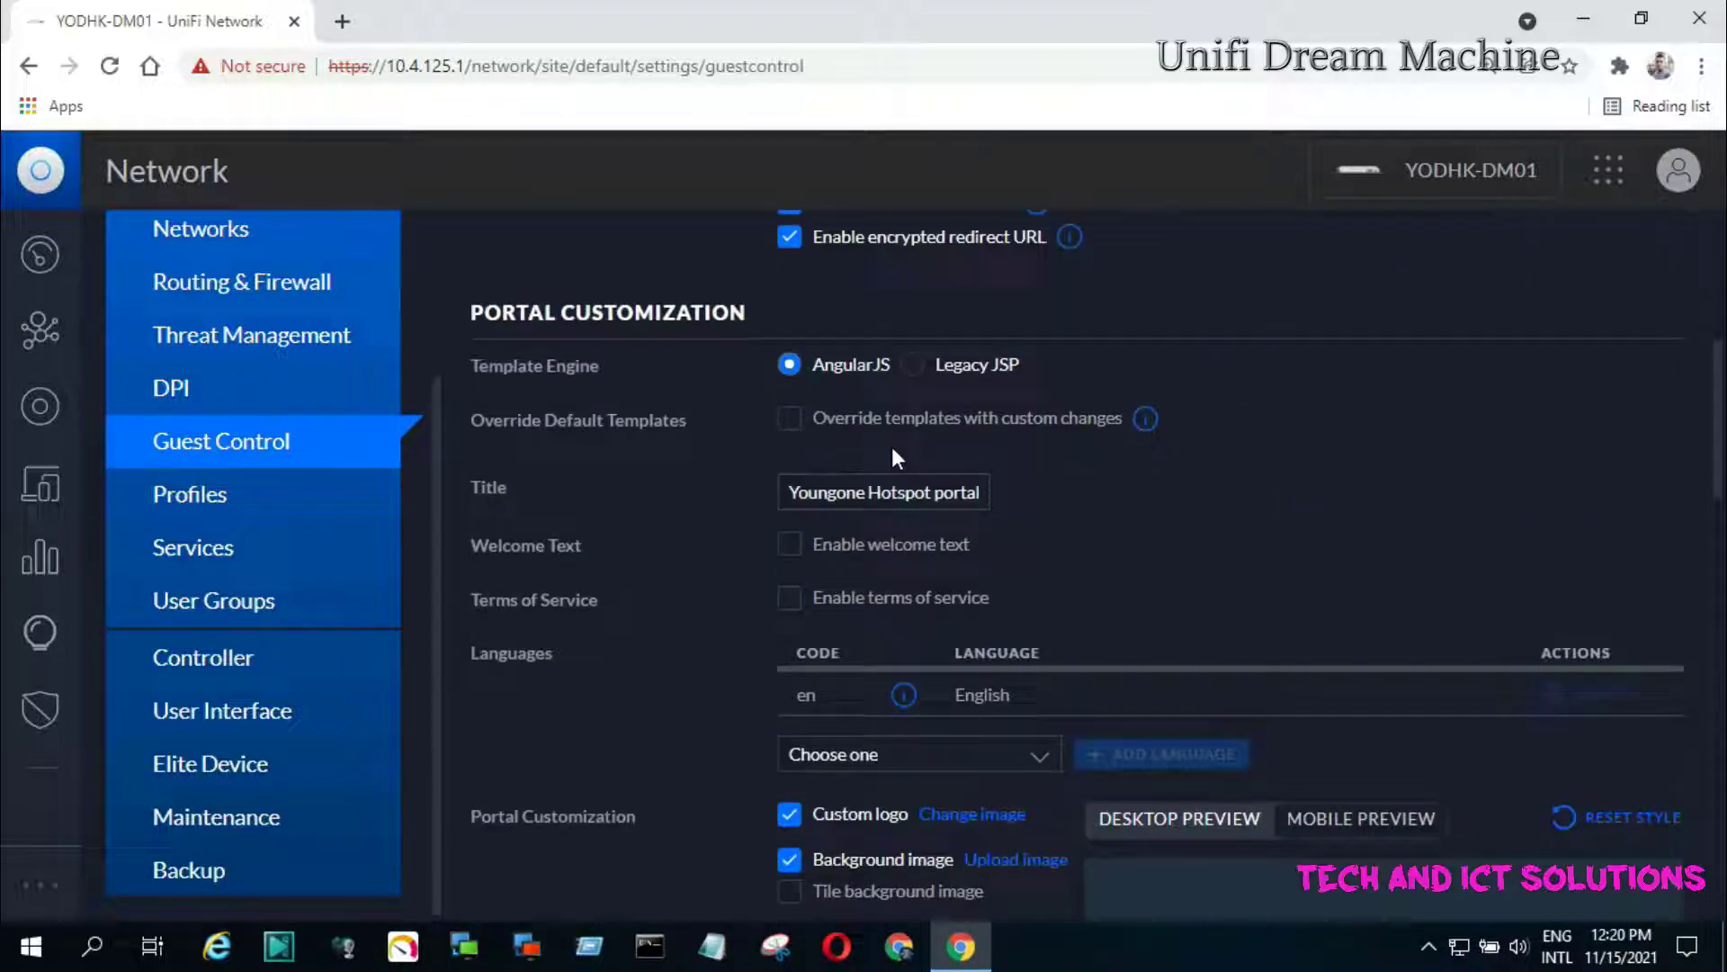
pyautogui.scroll(-10, 1193, 673)
pyautogui.scroll(5, 1193, 671)
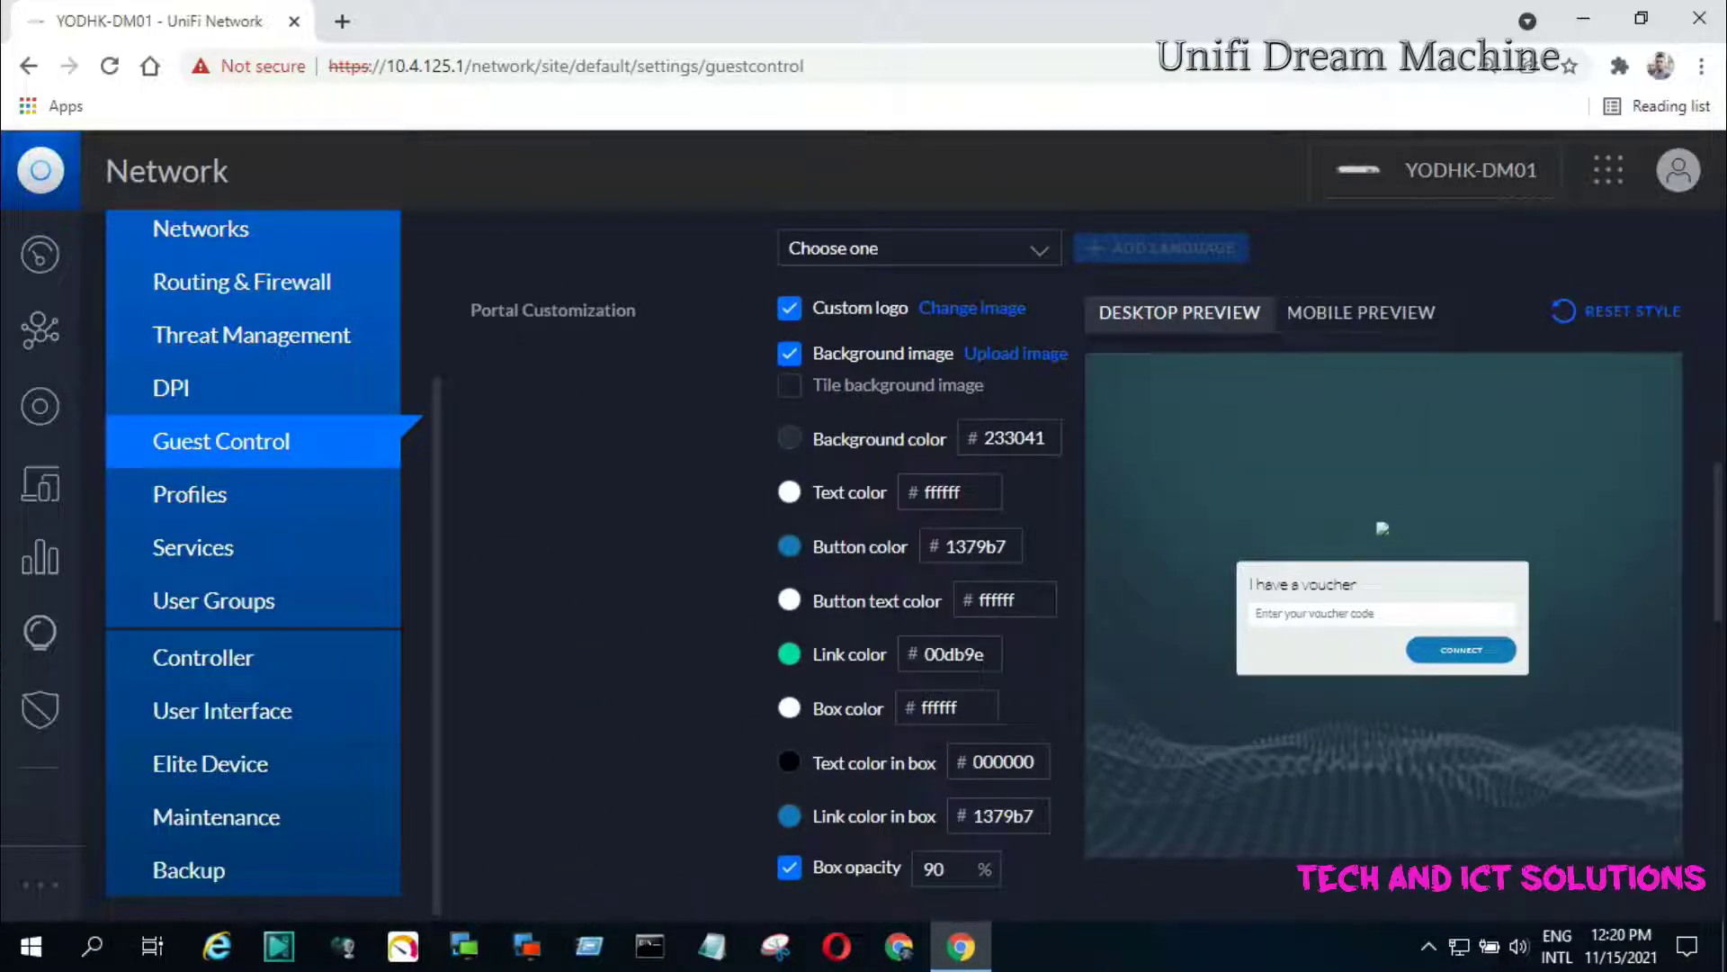
pyautogui.scroll(-1, 1218, 836)
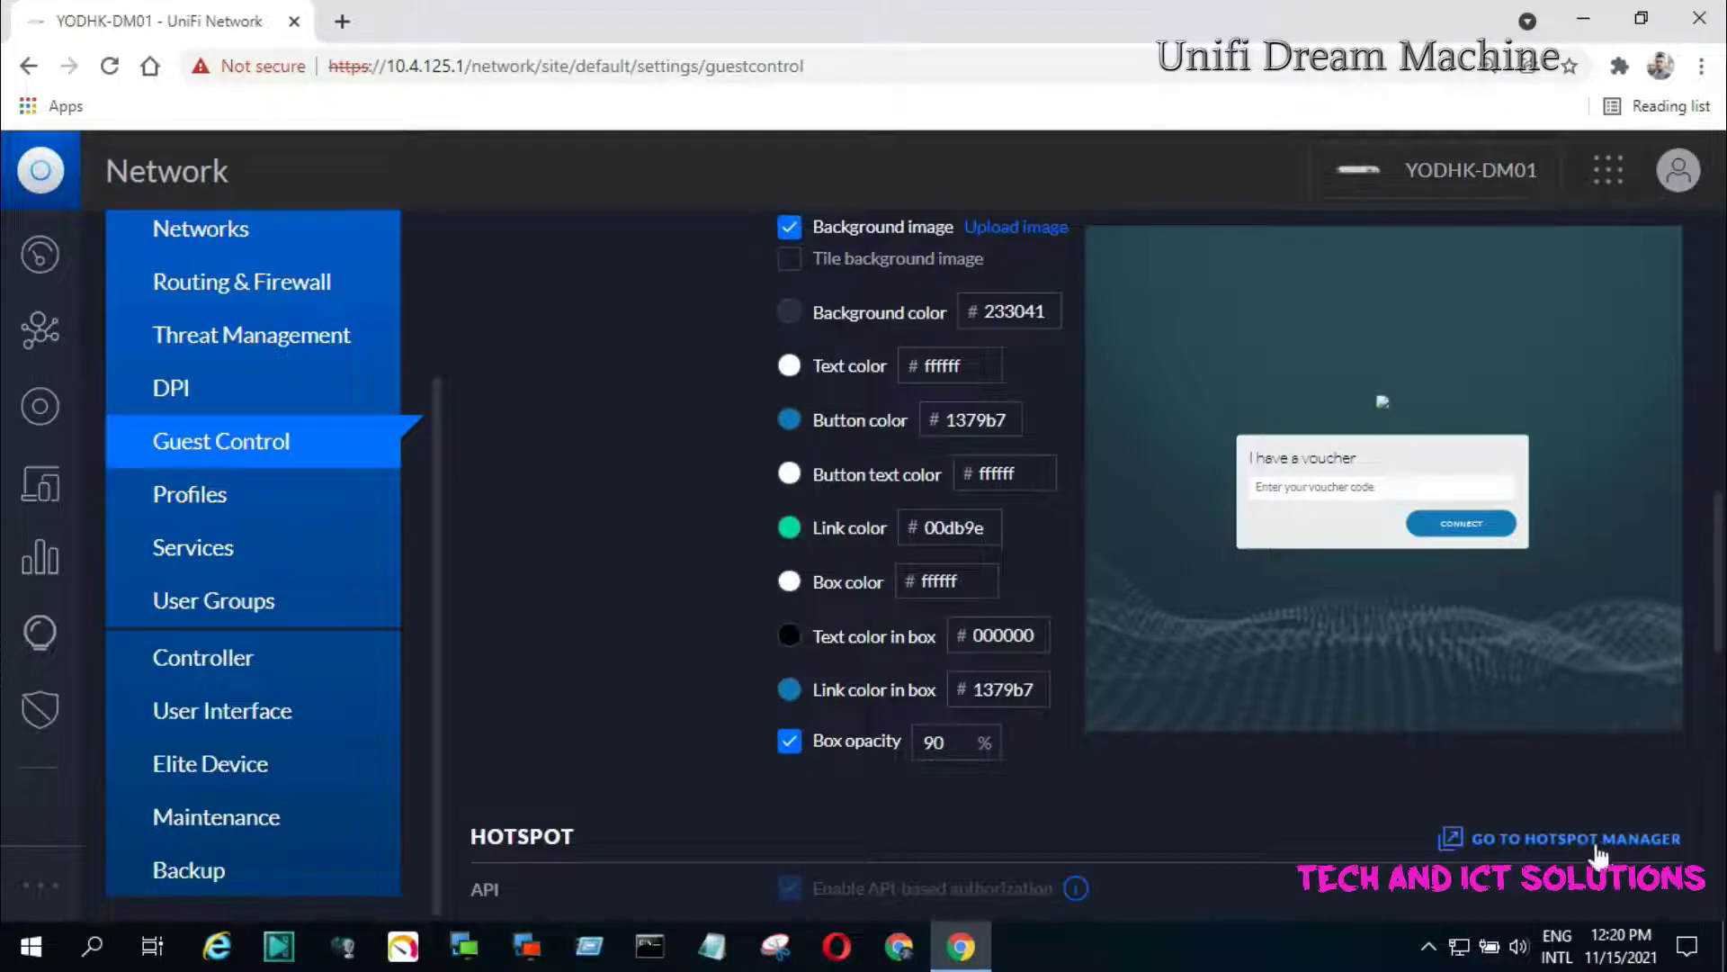
pyautogui.click(1475, 838)
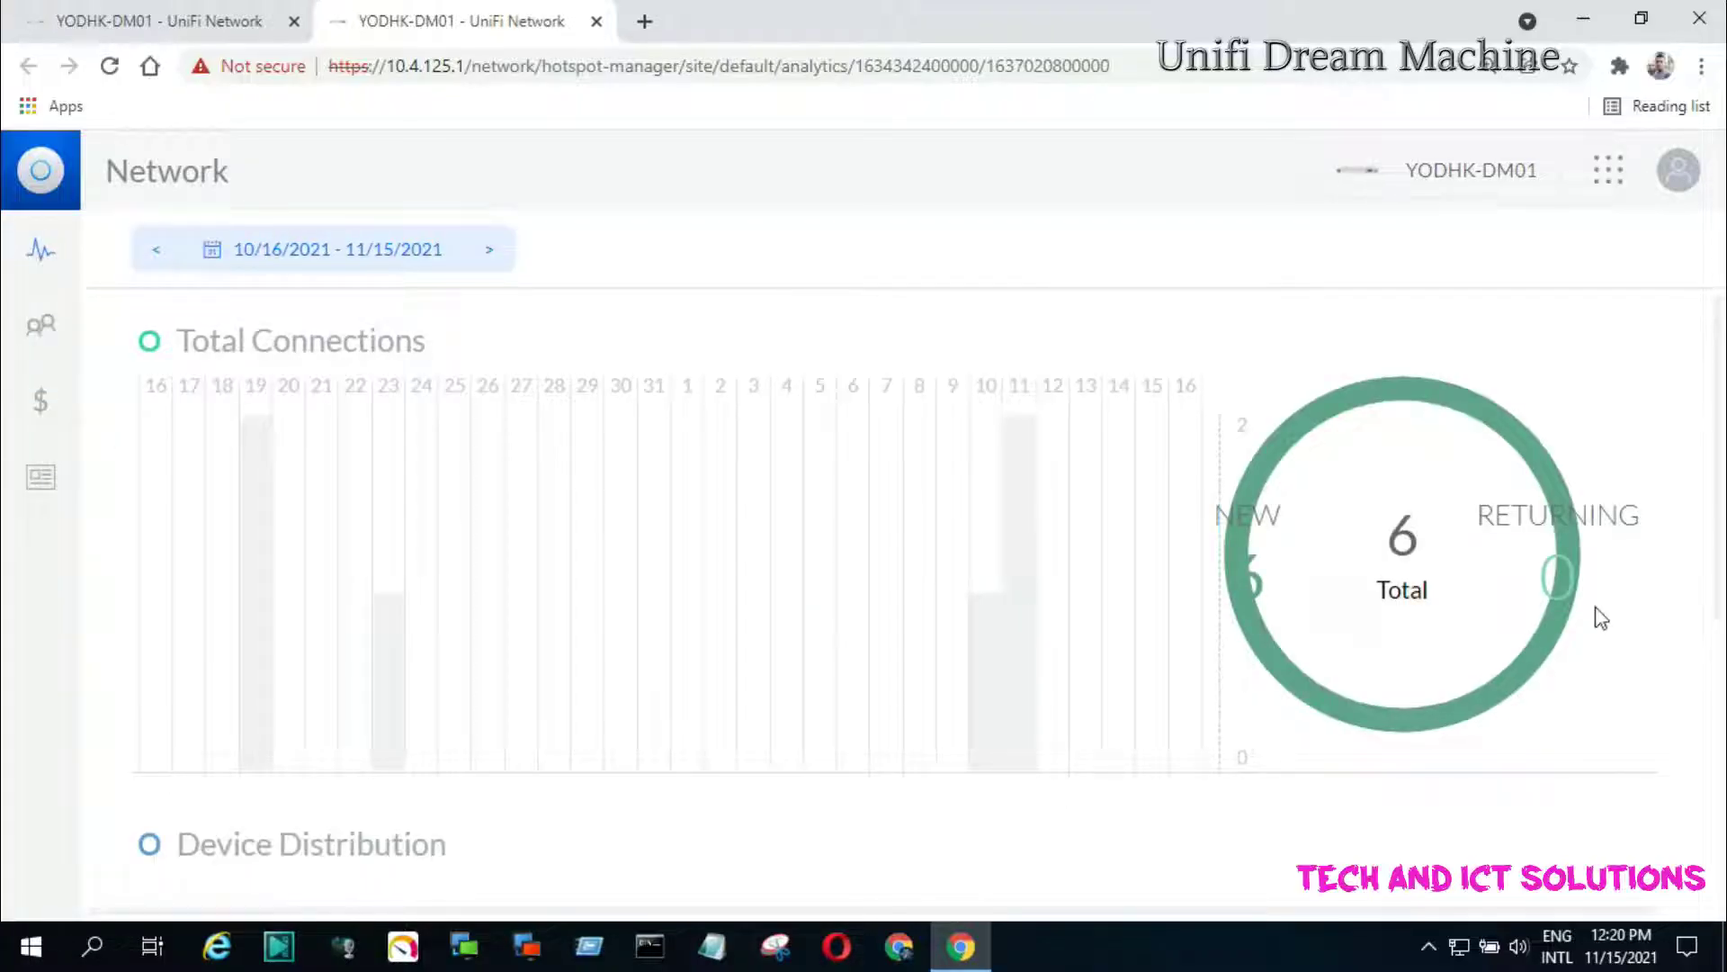
# Step: Review the hotspot's connection analytics and the guests authorized with vouchers
pyautogui.scroll(-1, 1388, 566)
pyautogui.scroll(1, 1335, 555)
pyautogui.click(40, 330)
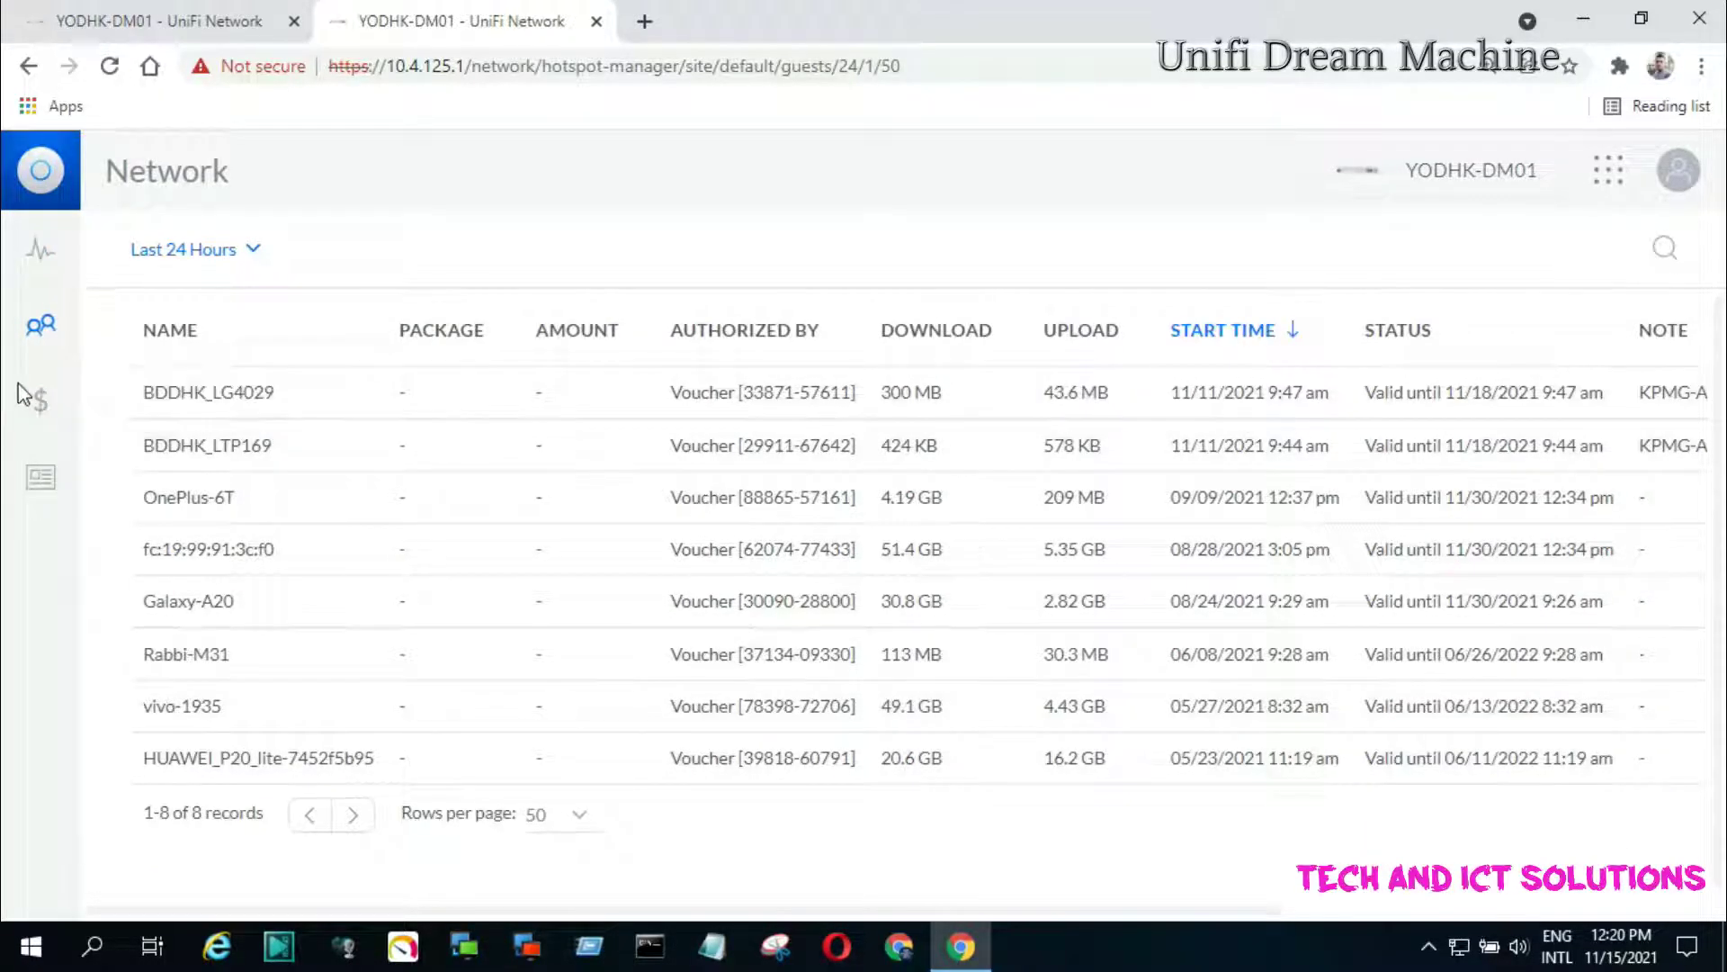
# Step: Start creating a voucher in the Hotspot Manager's voucher list, with a count of 1 and a One time quota
pyautogui.click(42, 484)
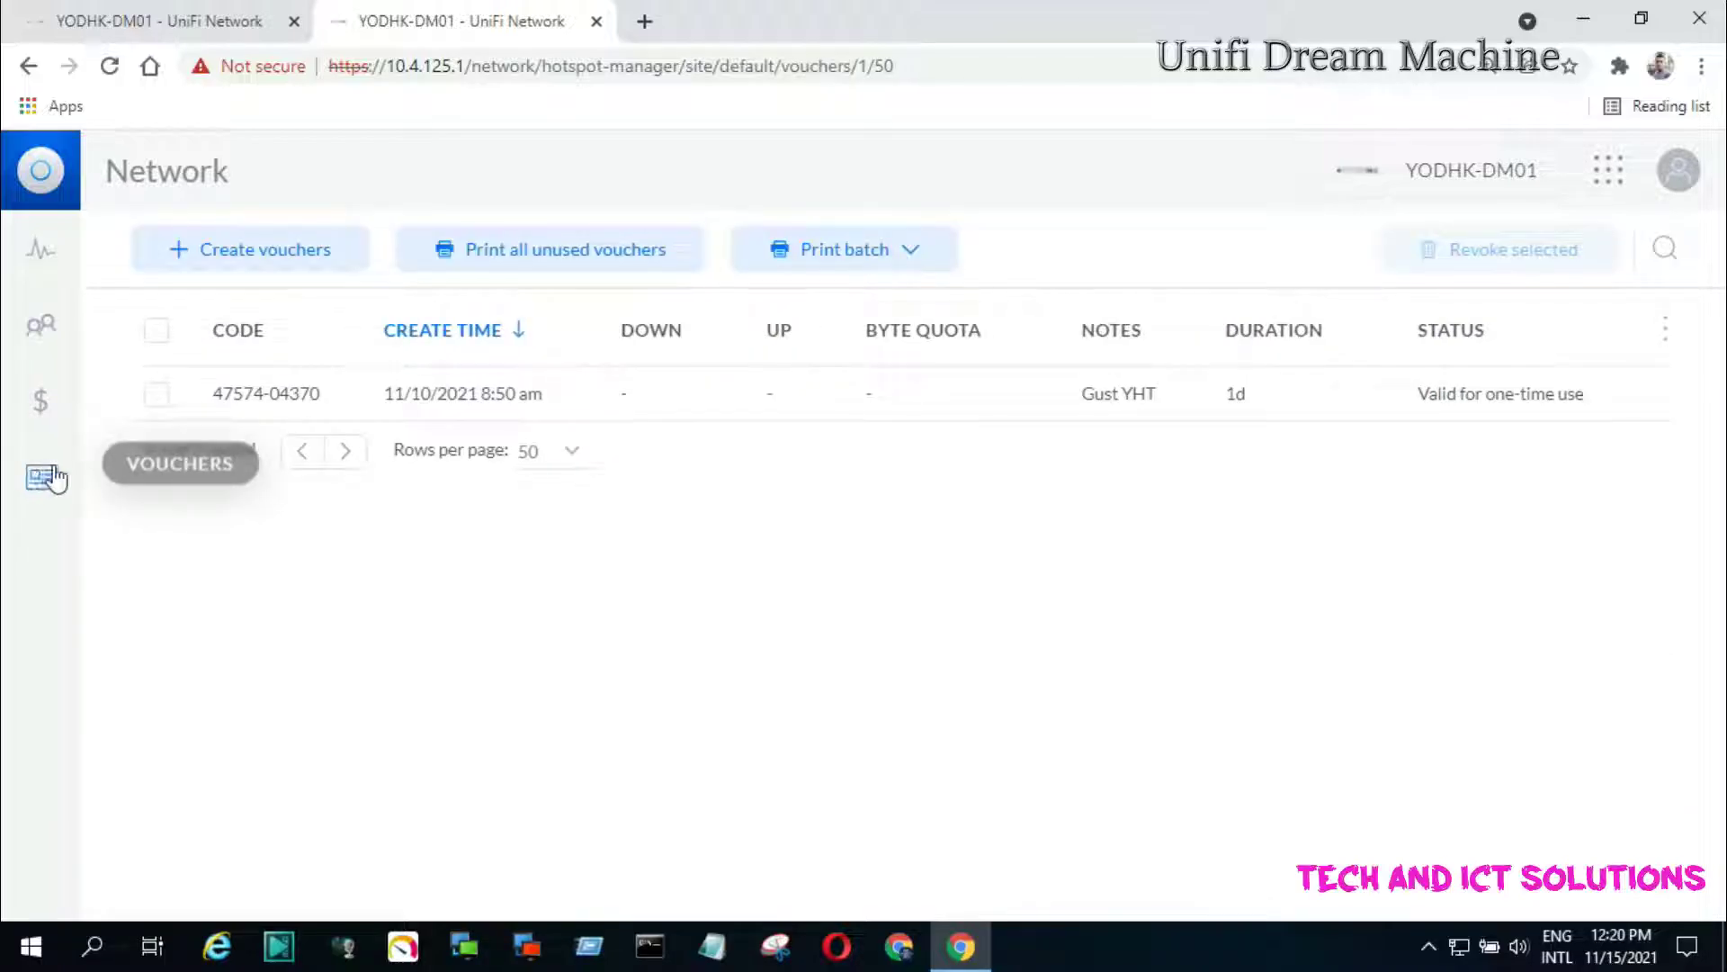
pyautogui.click(234, 251)
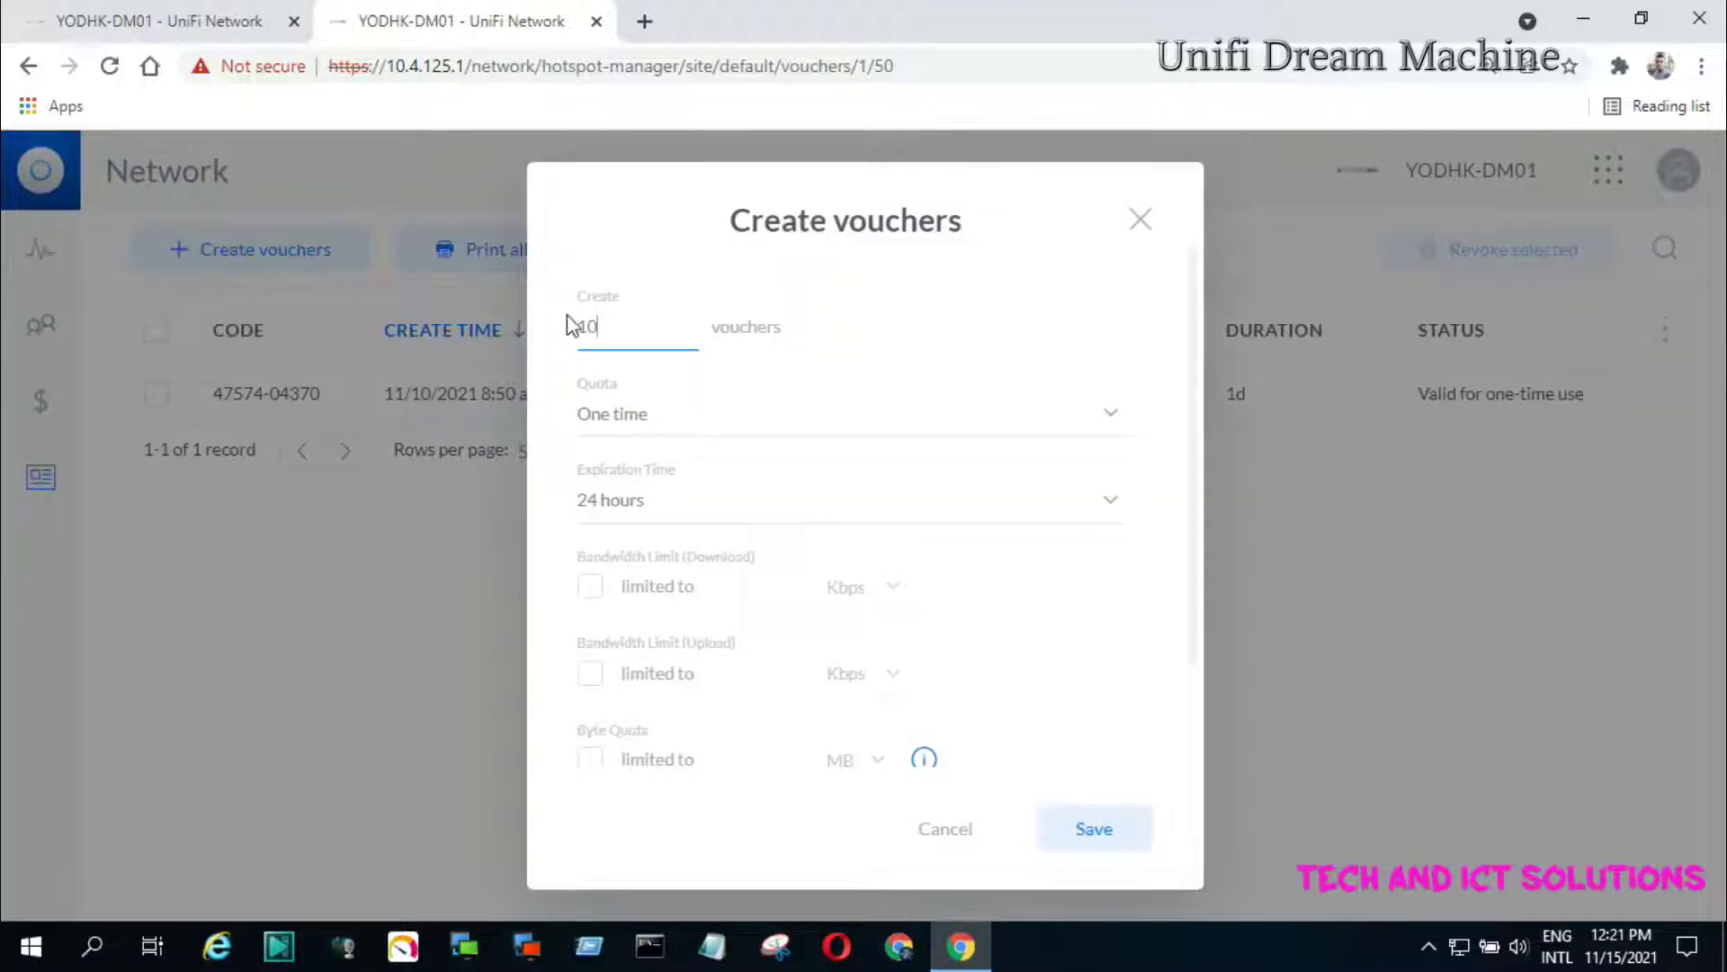
pyautogui.moveTo(794, 329); pyautogui.dragTo(551, 333)
pyautogui.write('1')
pyautogui.click(707, 432)
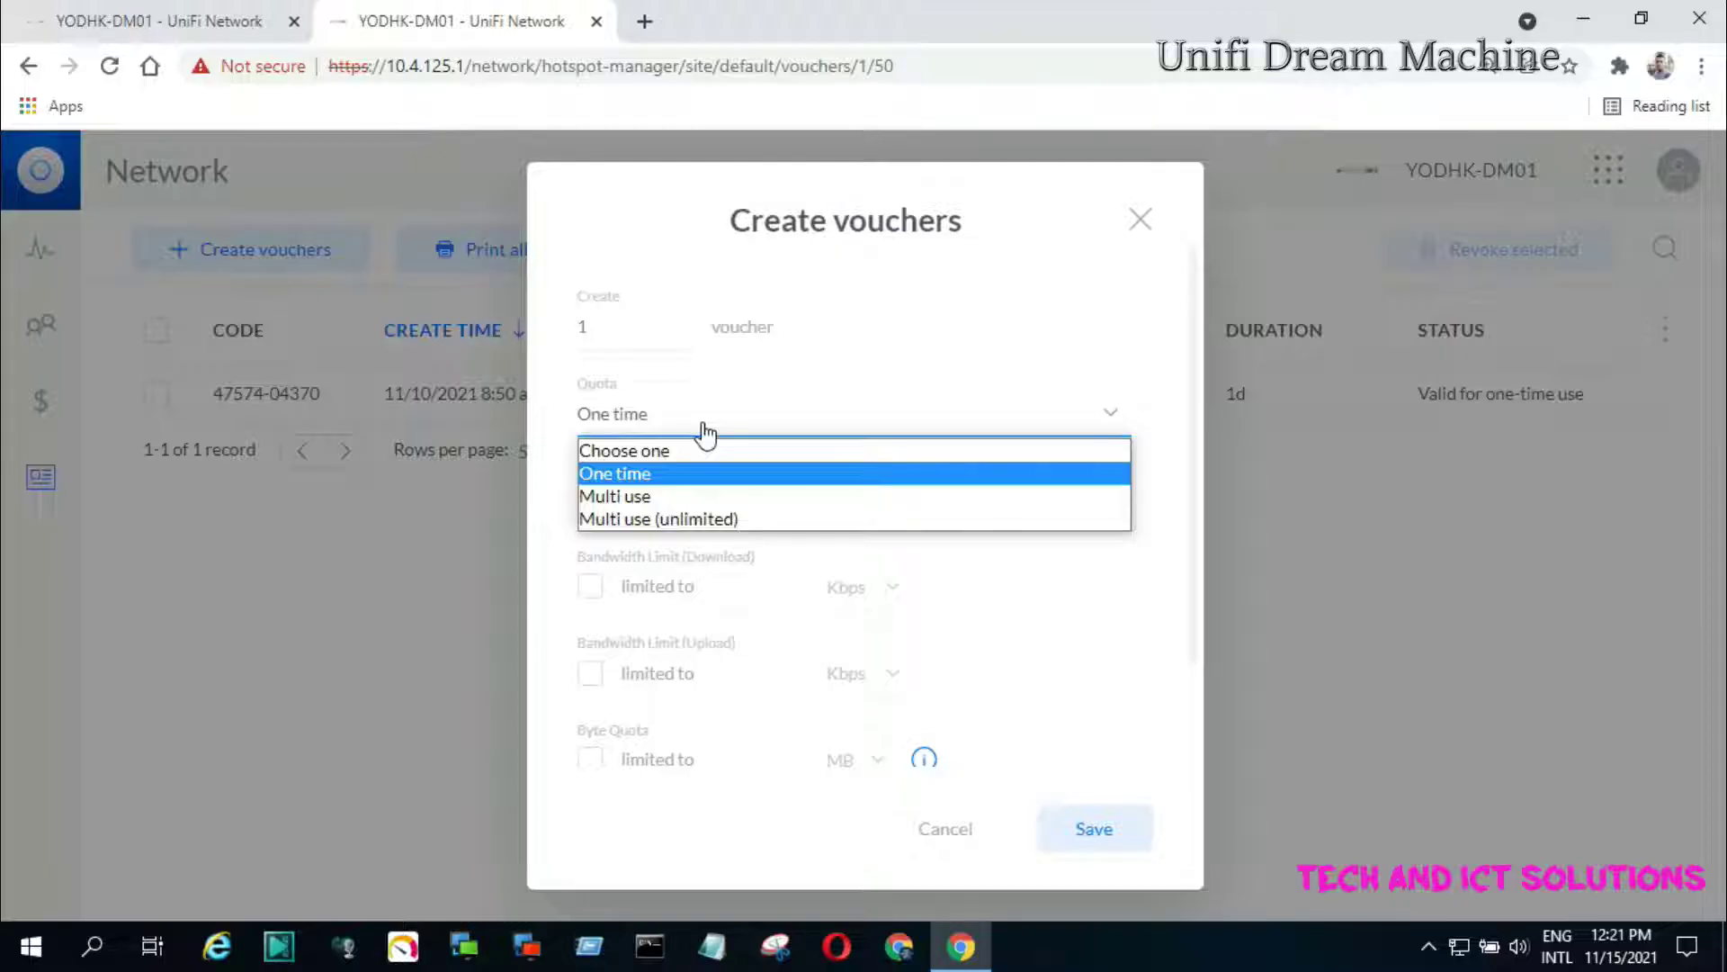
pyautogui.click(632, 474)
# Step: Set the voucher's expiration time to 8 hours, add the note "Tech & ICT" and save it
pyautogui.click(668, 516)
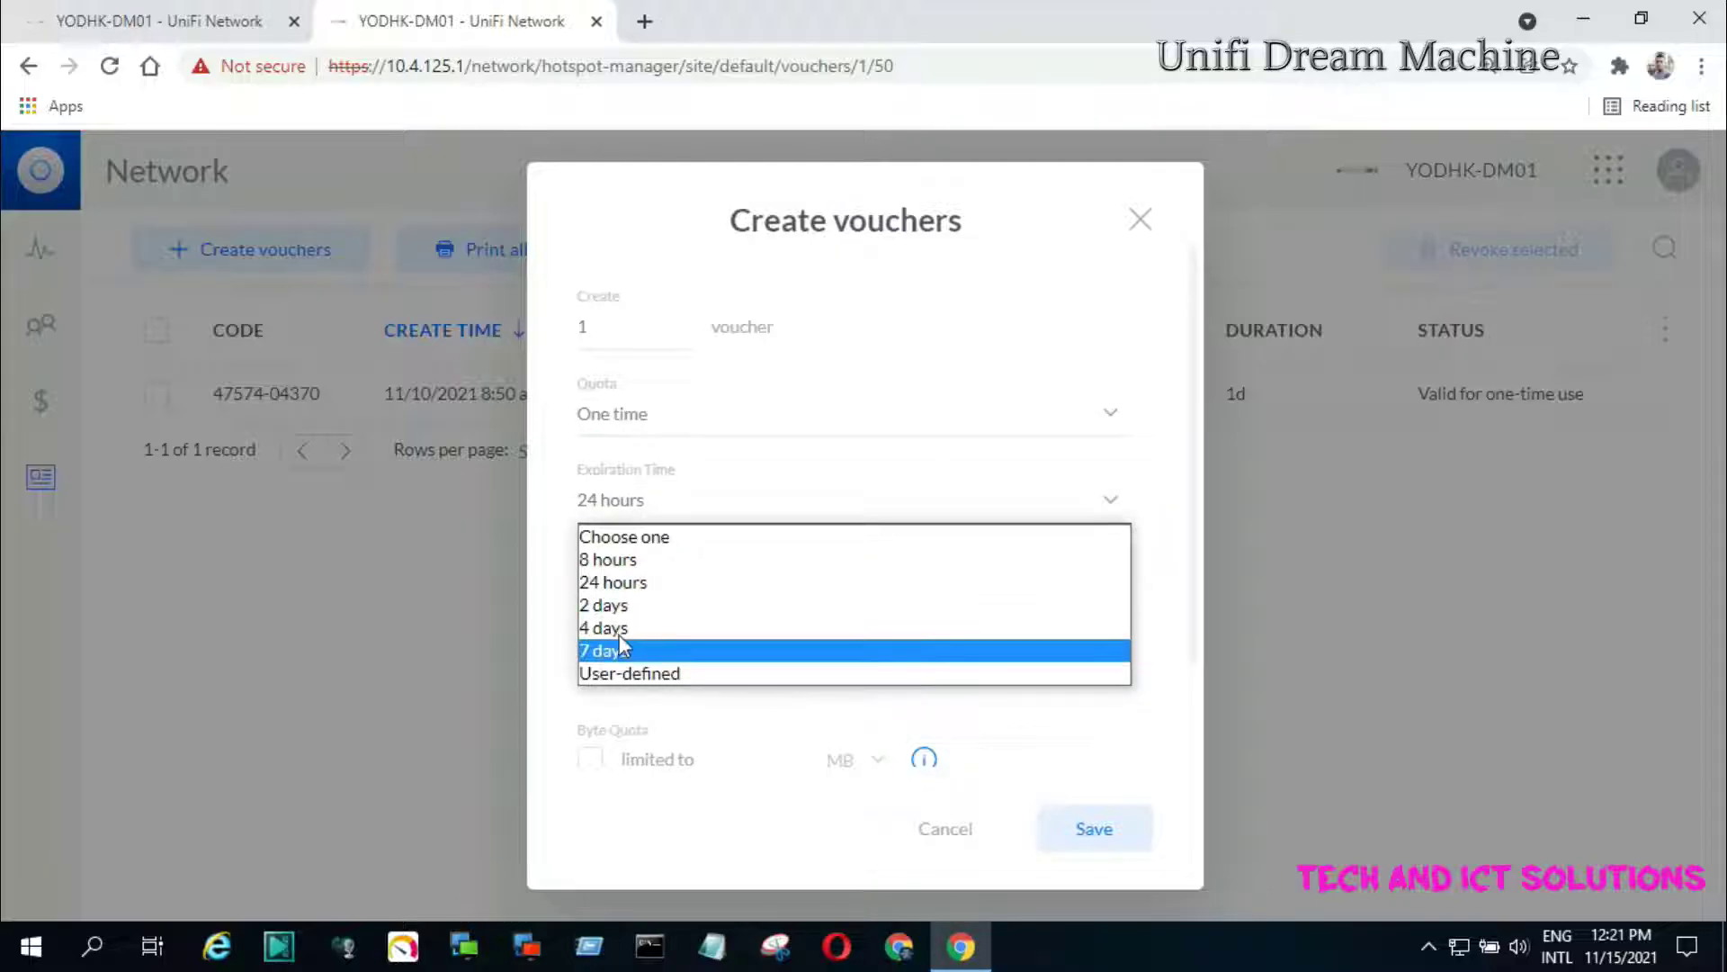
pyautogui.click(576, 581)
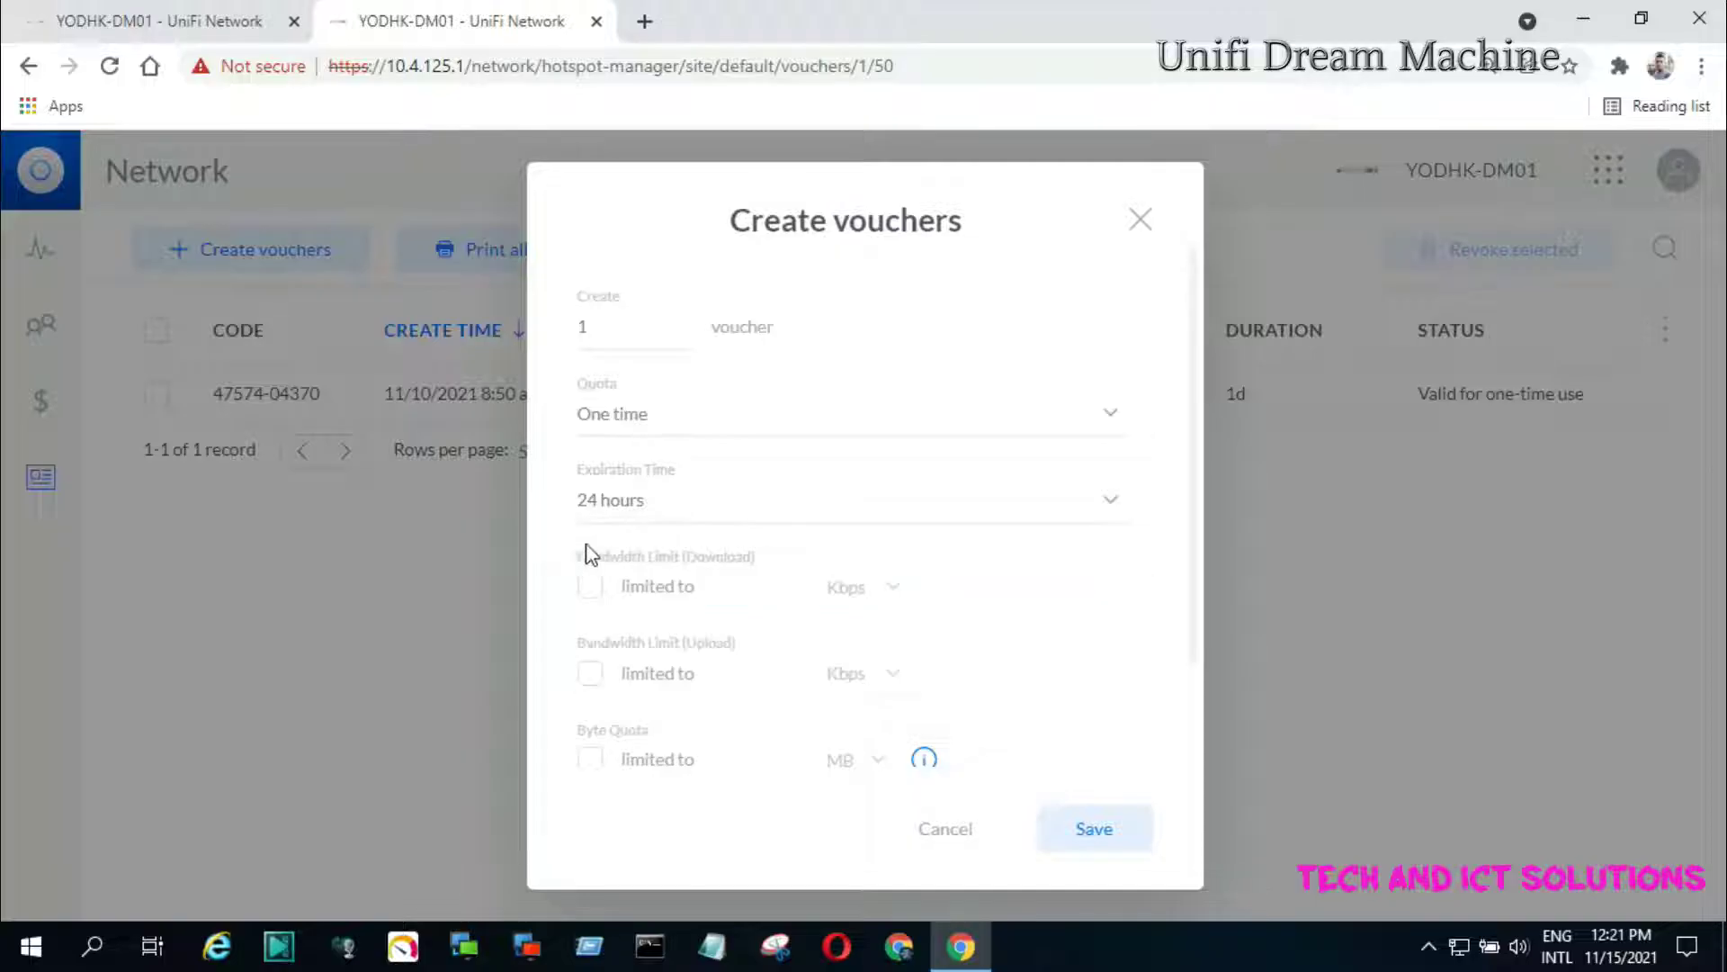
pyautogui.scroll(-2, 850, 576)
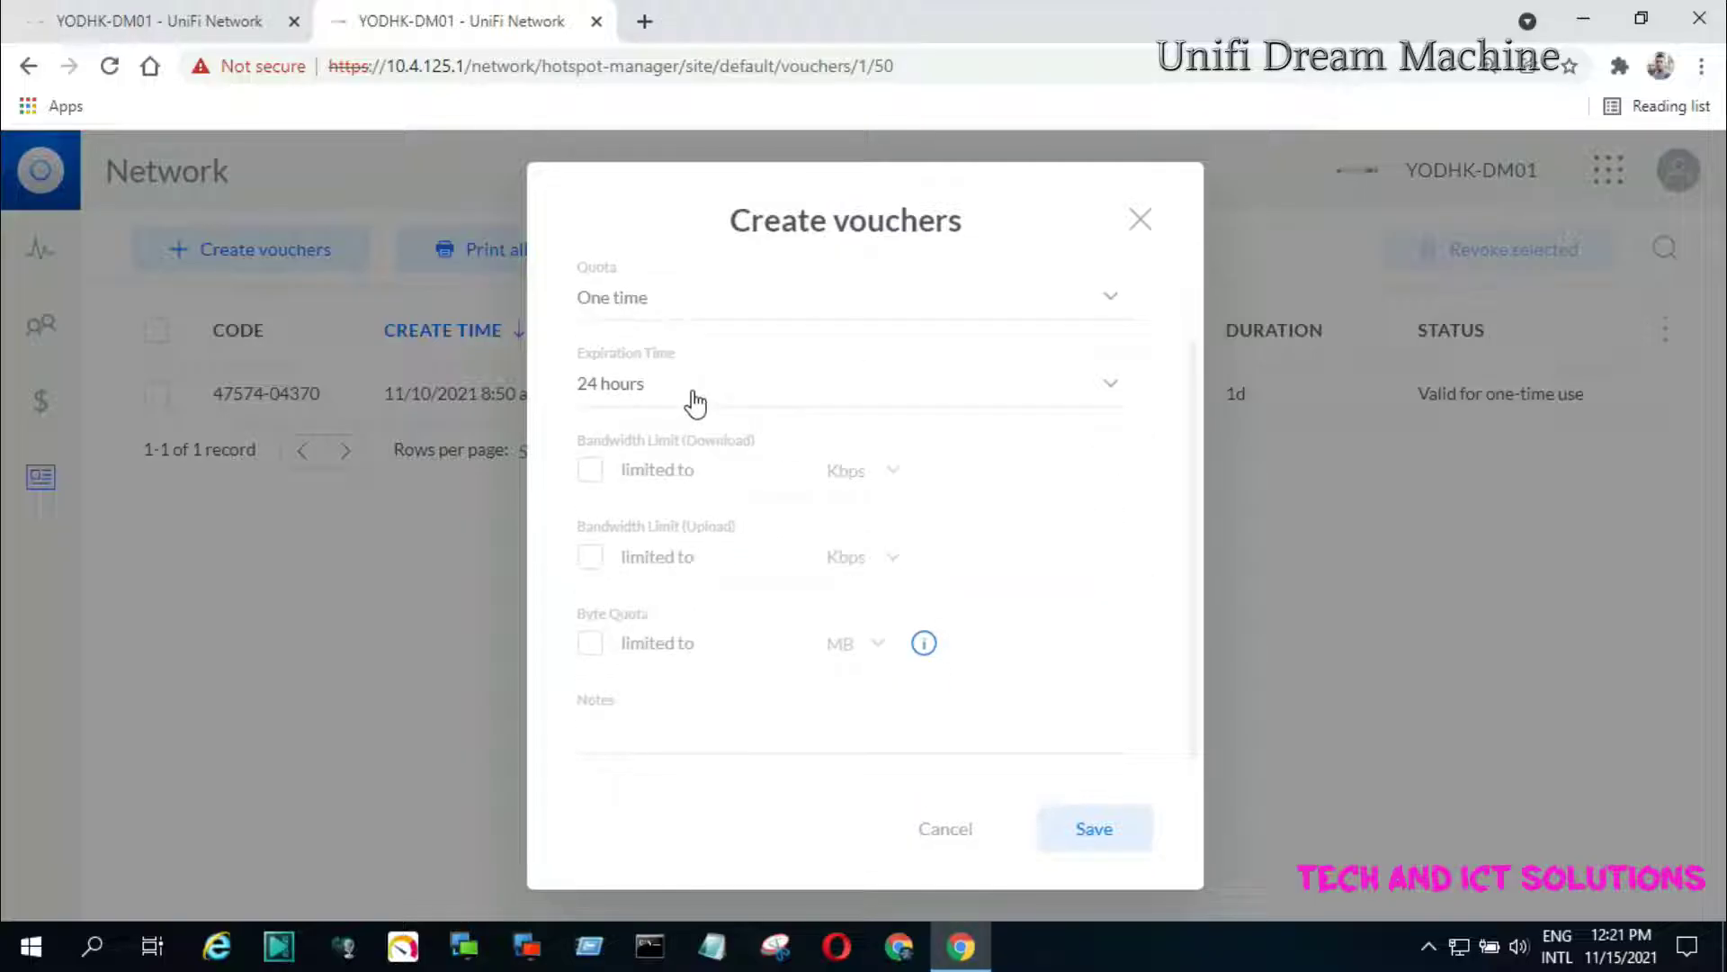
pyautogui.click(1103, 390)
pyautogui.click(640, 448)
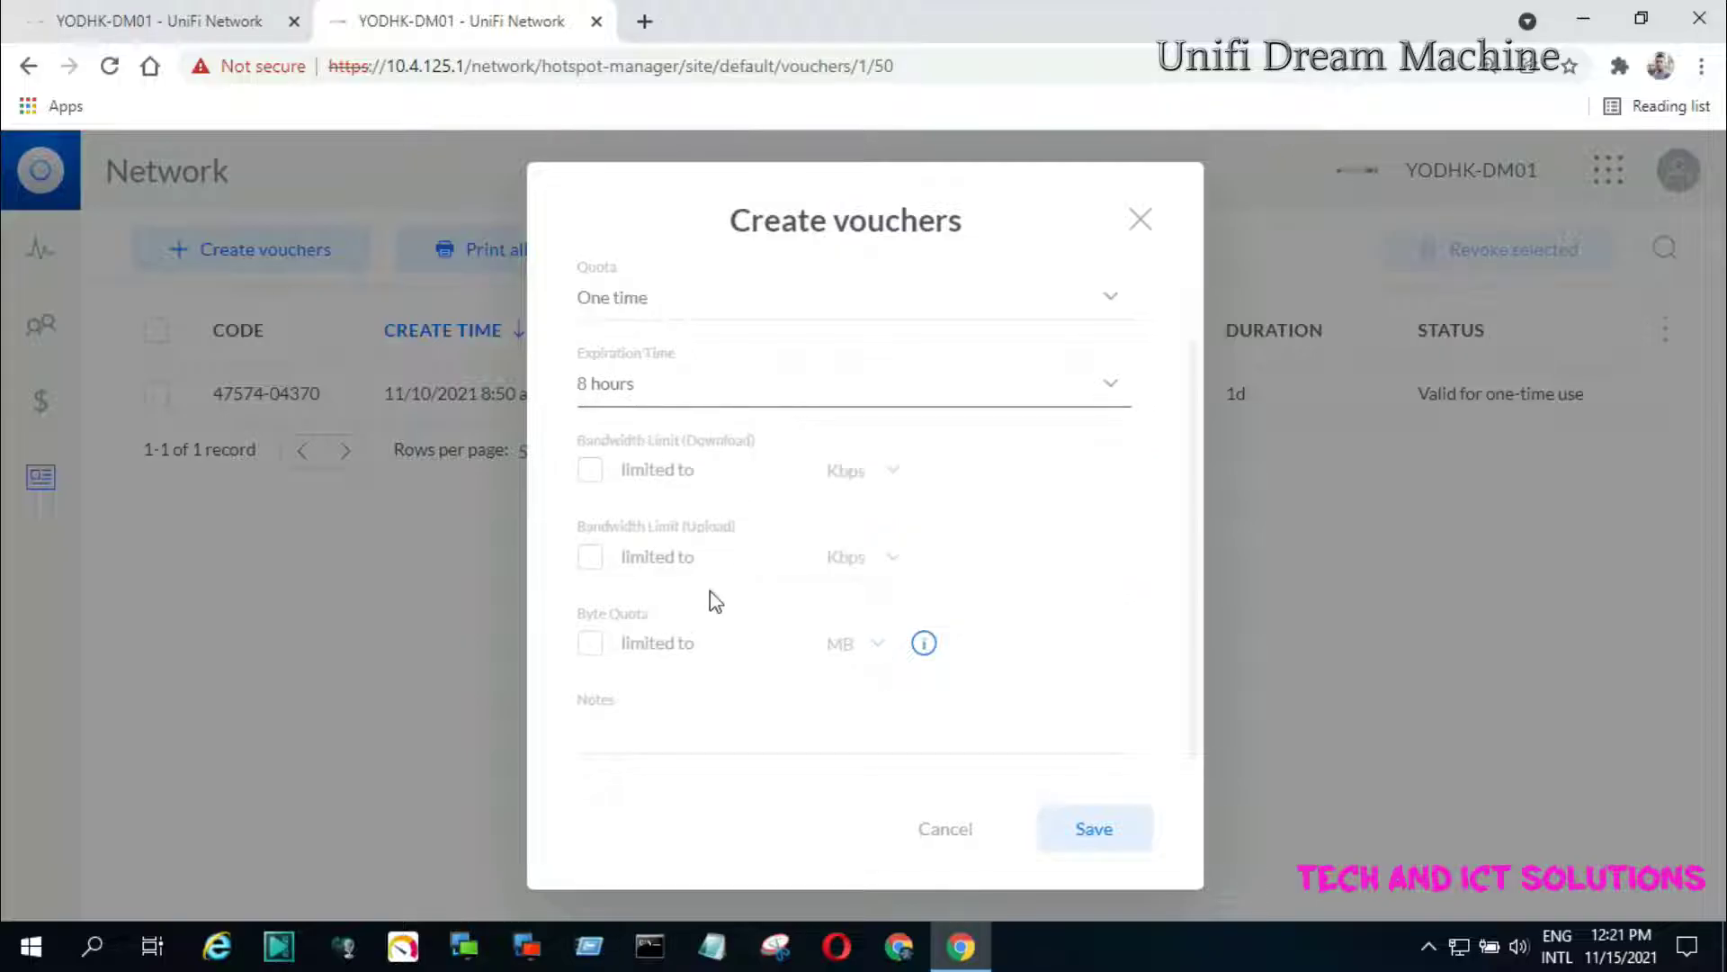
pyautogui.click(684, 738)
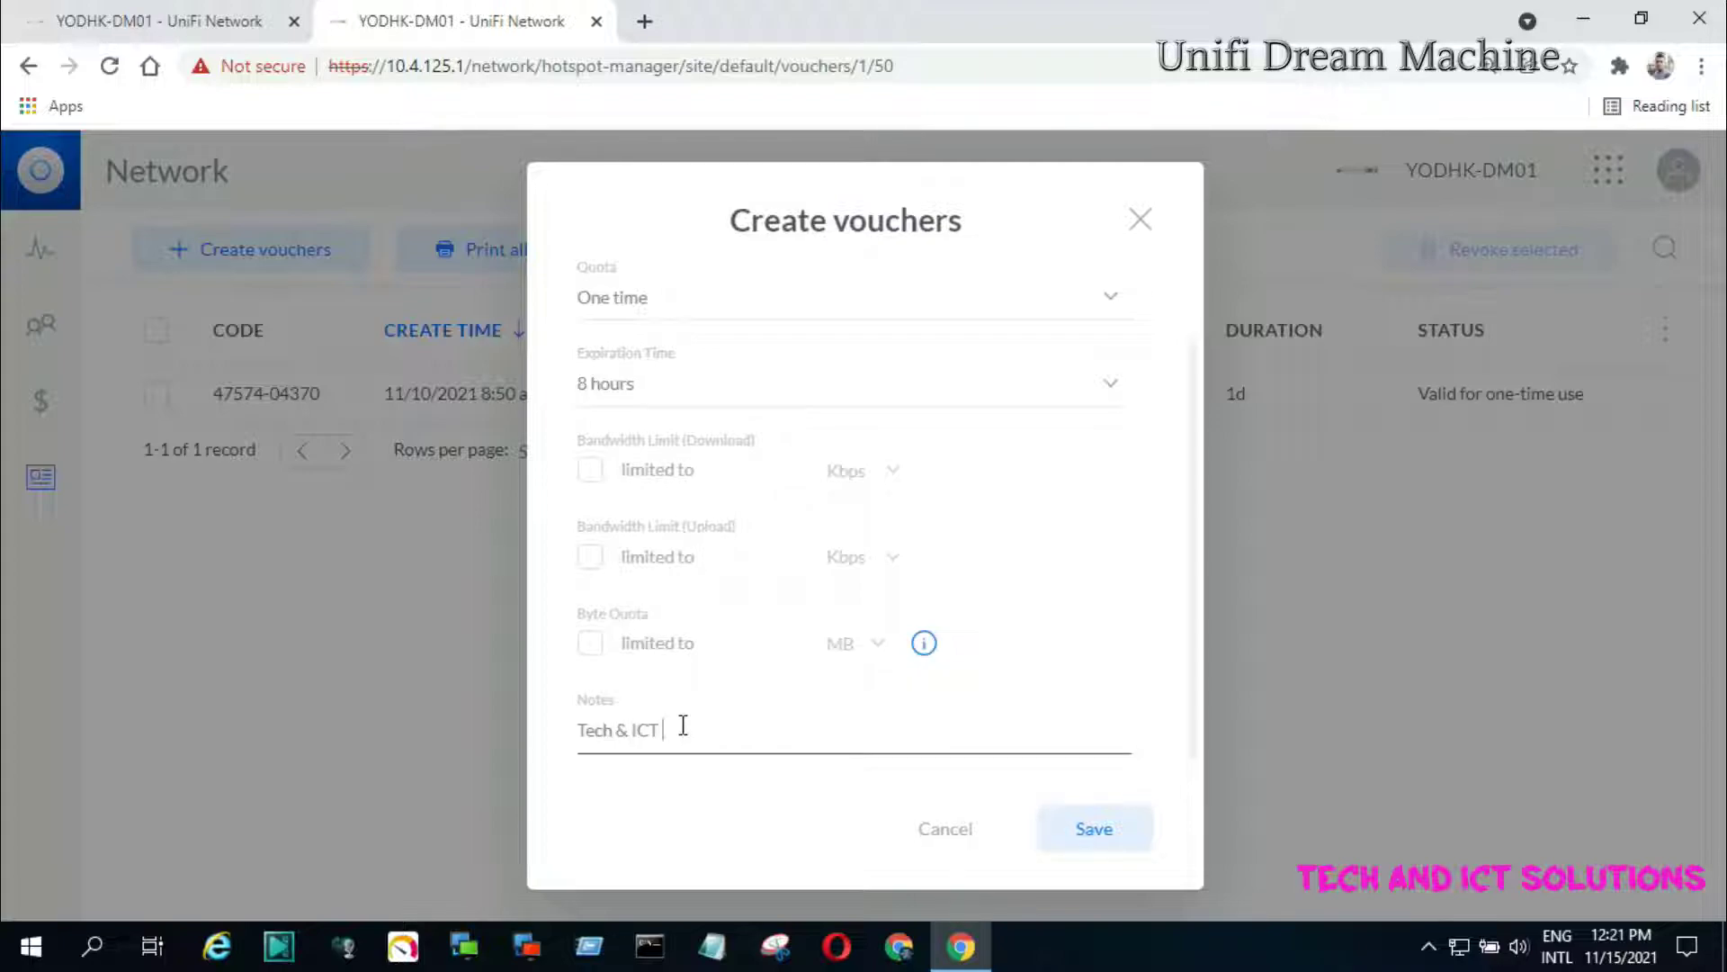
pyautogui.click(1094, 830)
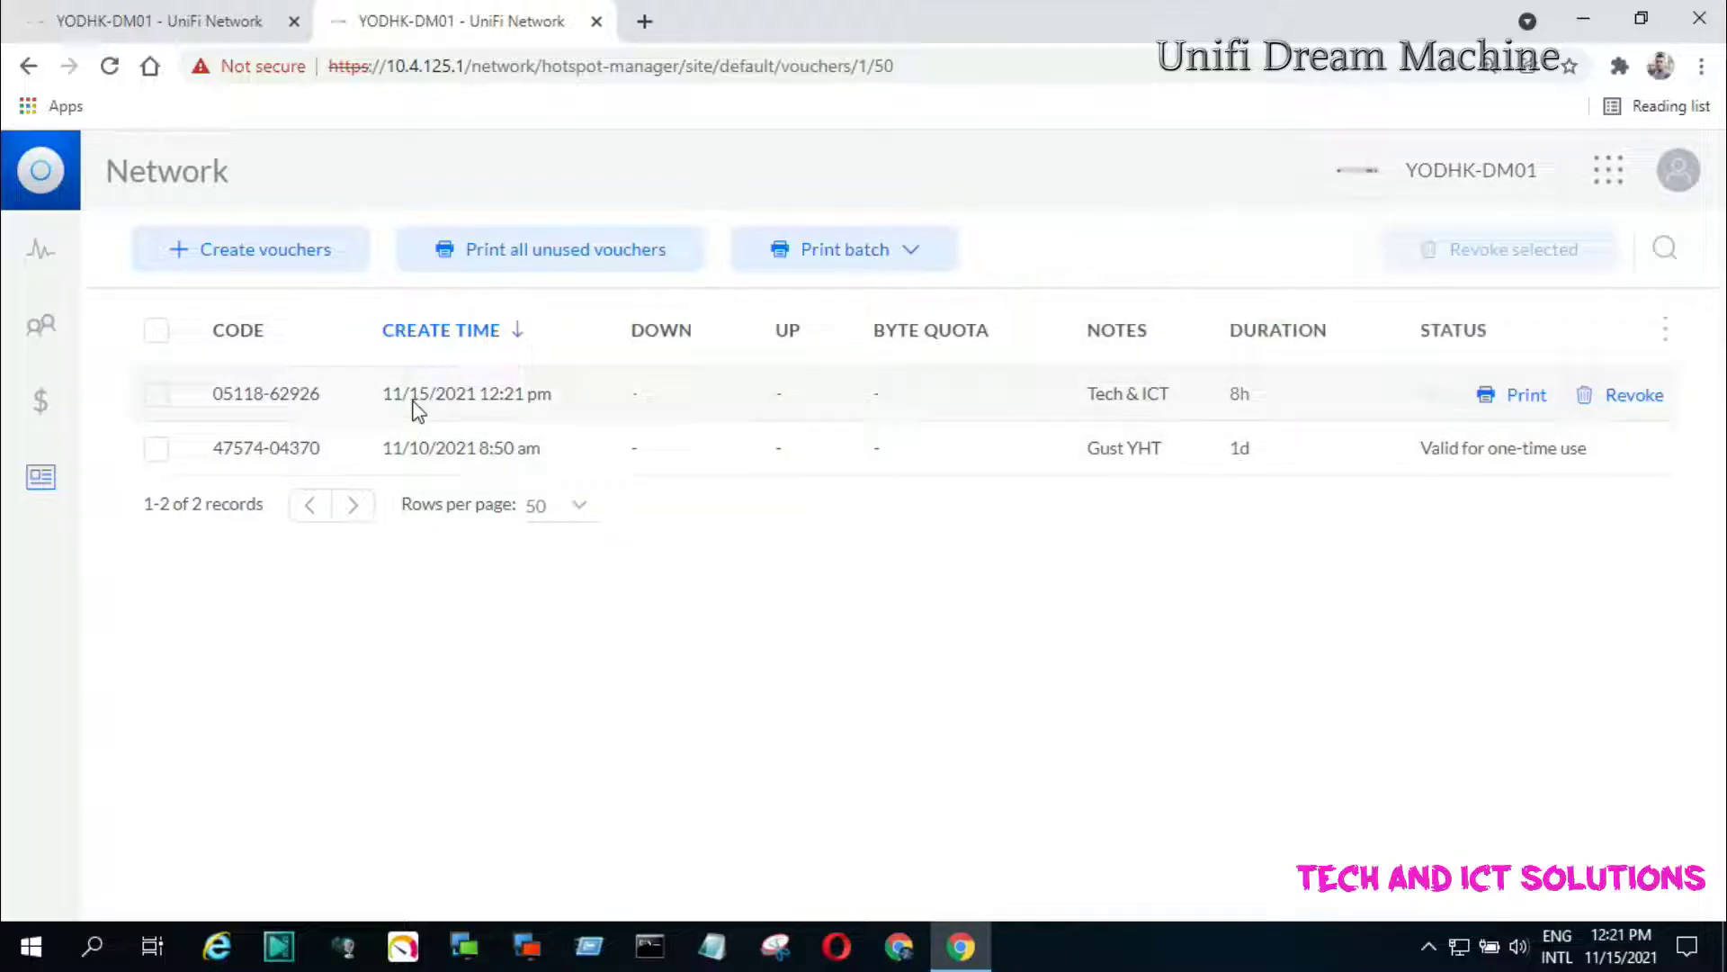
# Step: Examine the Tech & ICT voucher in the voucher list and highlight its code
pyautogui.click(159, 396)
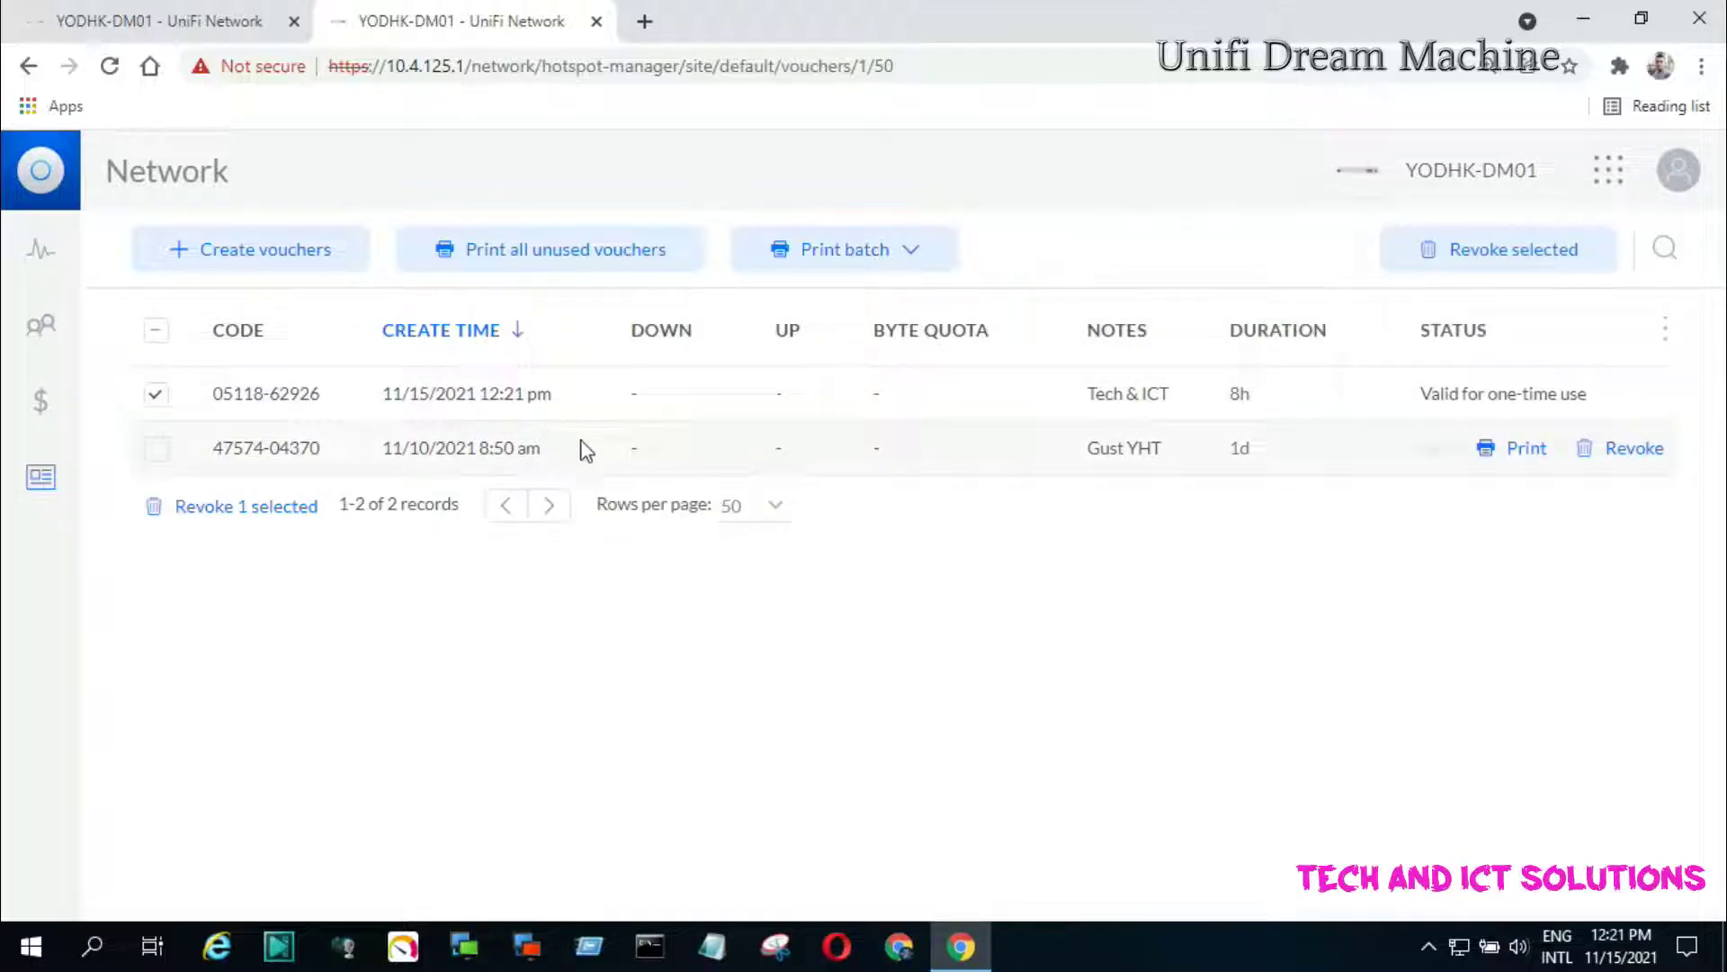
pyautogui.click(157, 397)
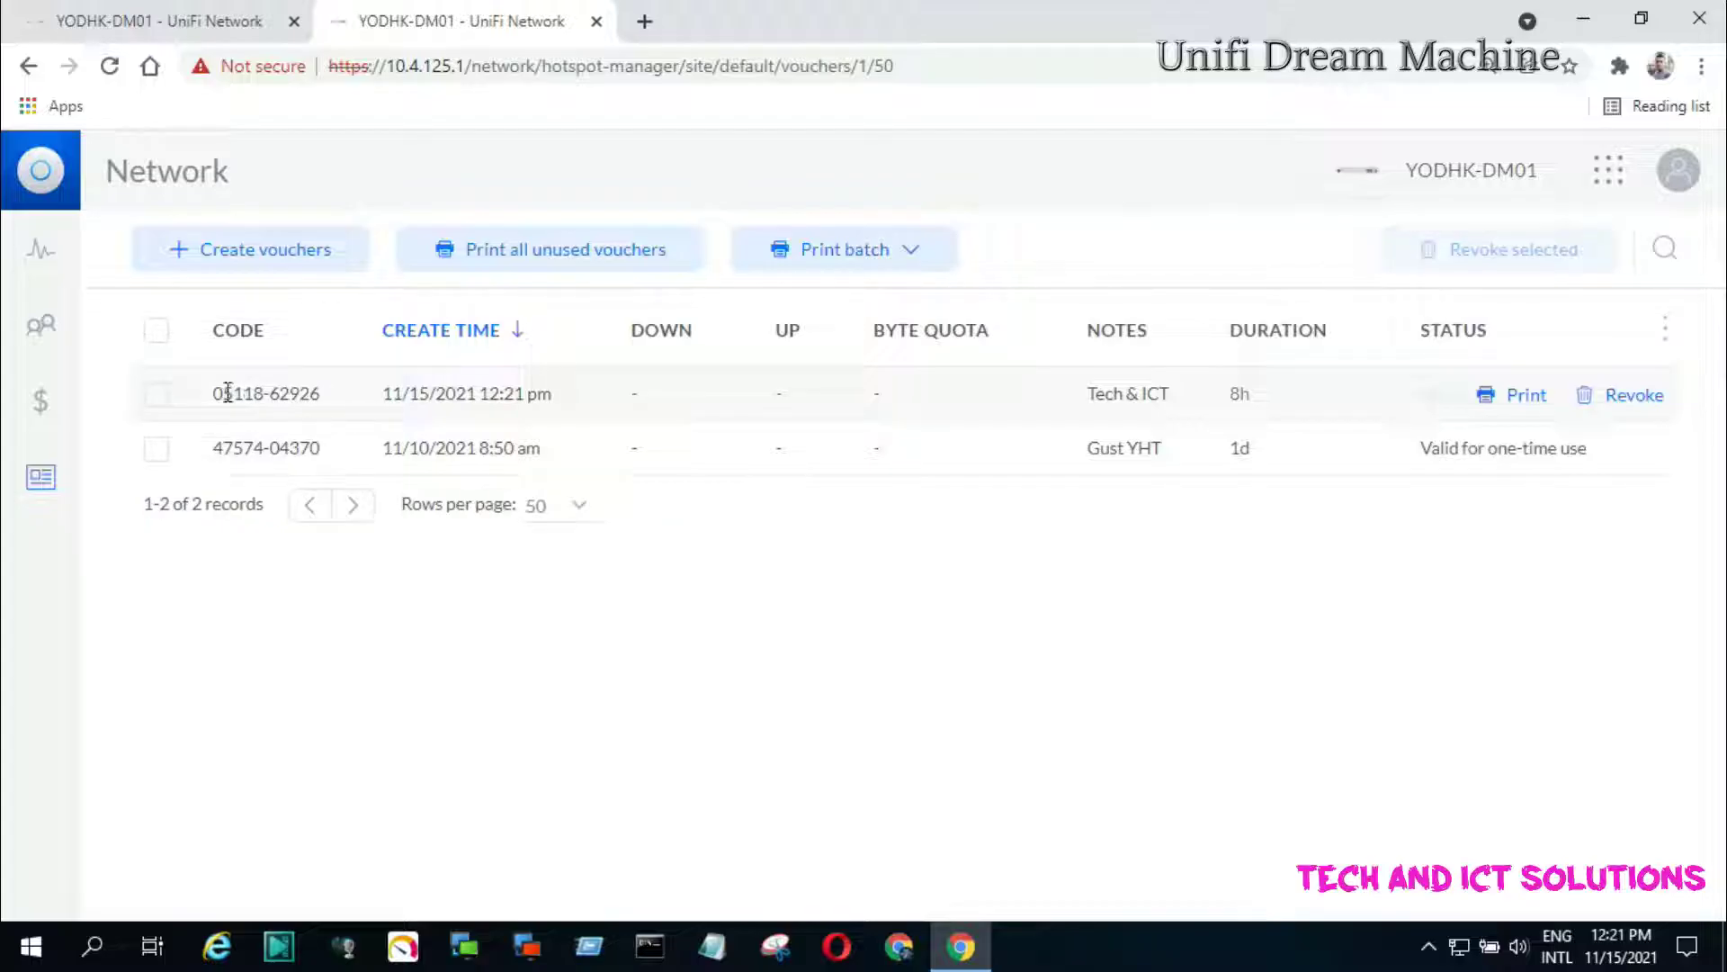
pyautogui.moveTo(219, 394); pyautogui.dragTo(322, 393)
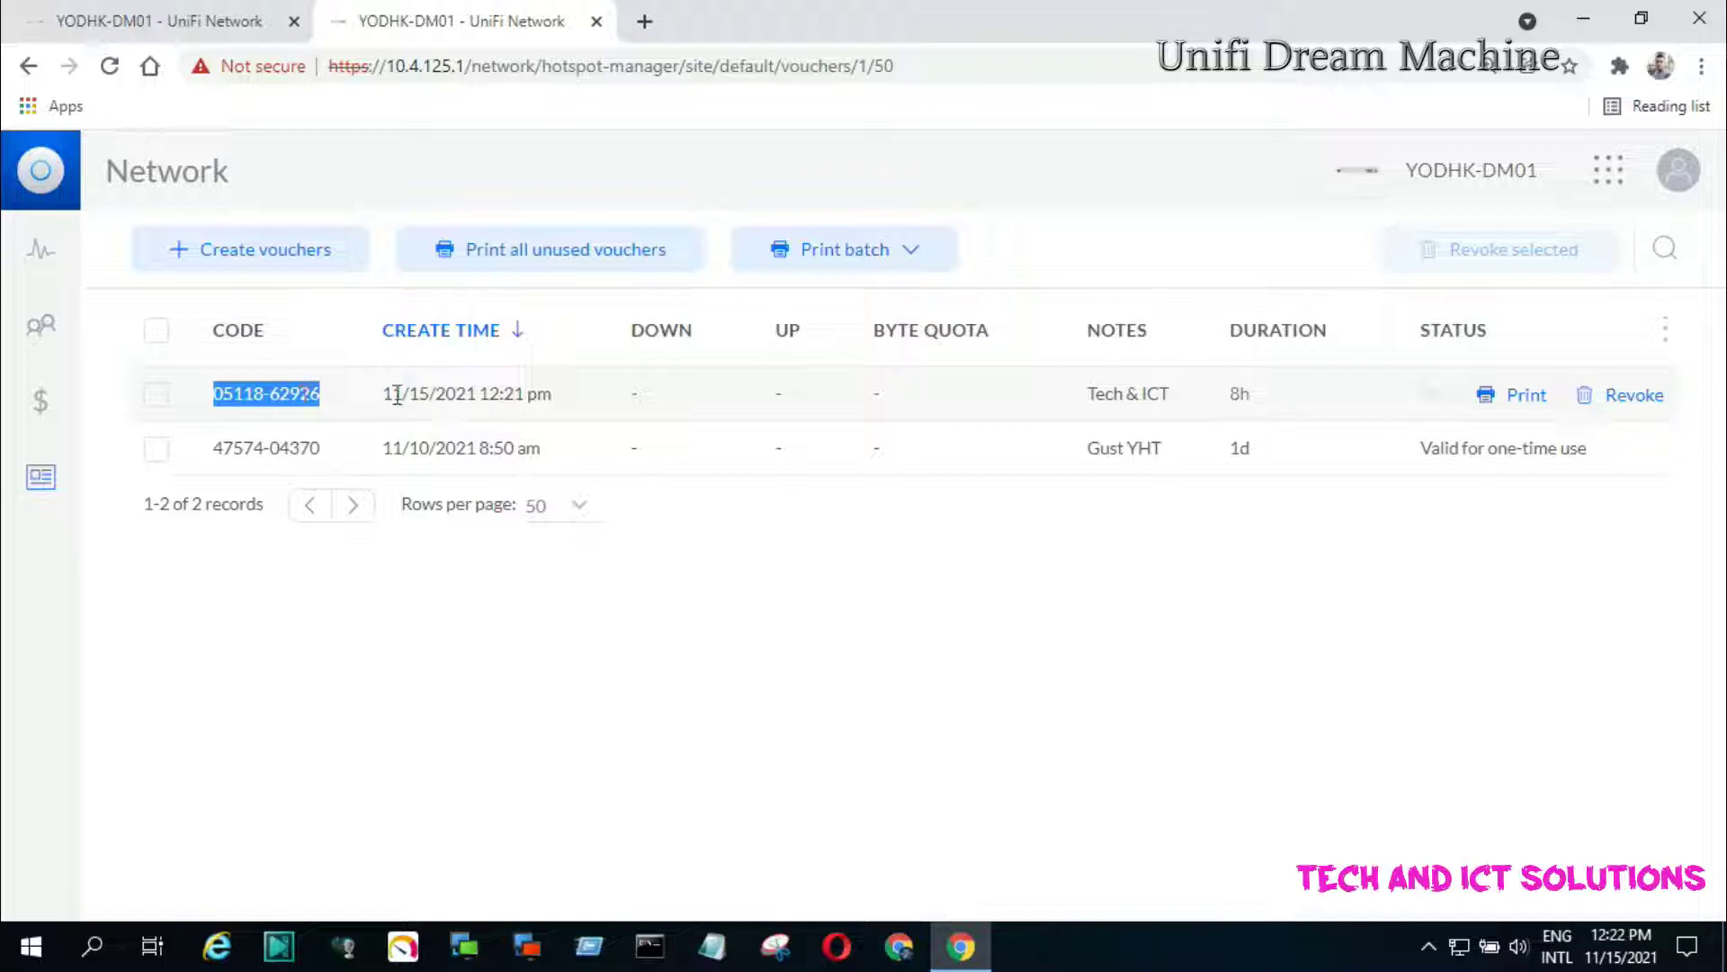
pyautogui.click(45, 482)
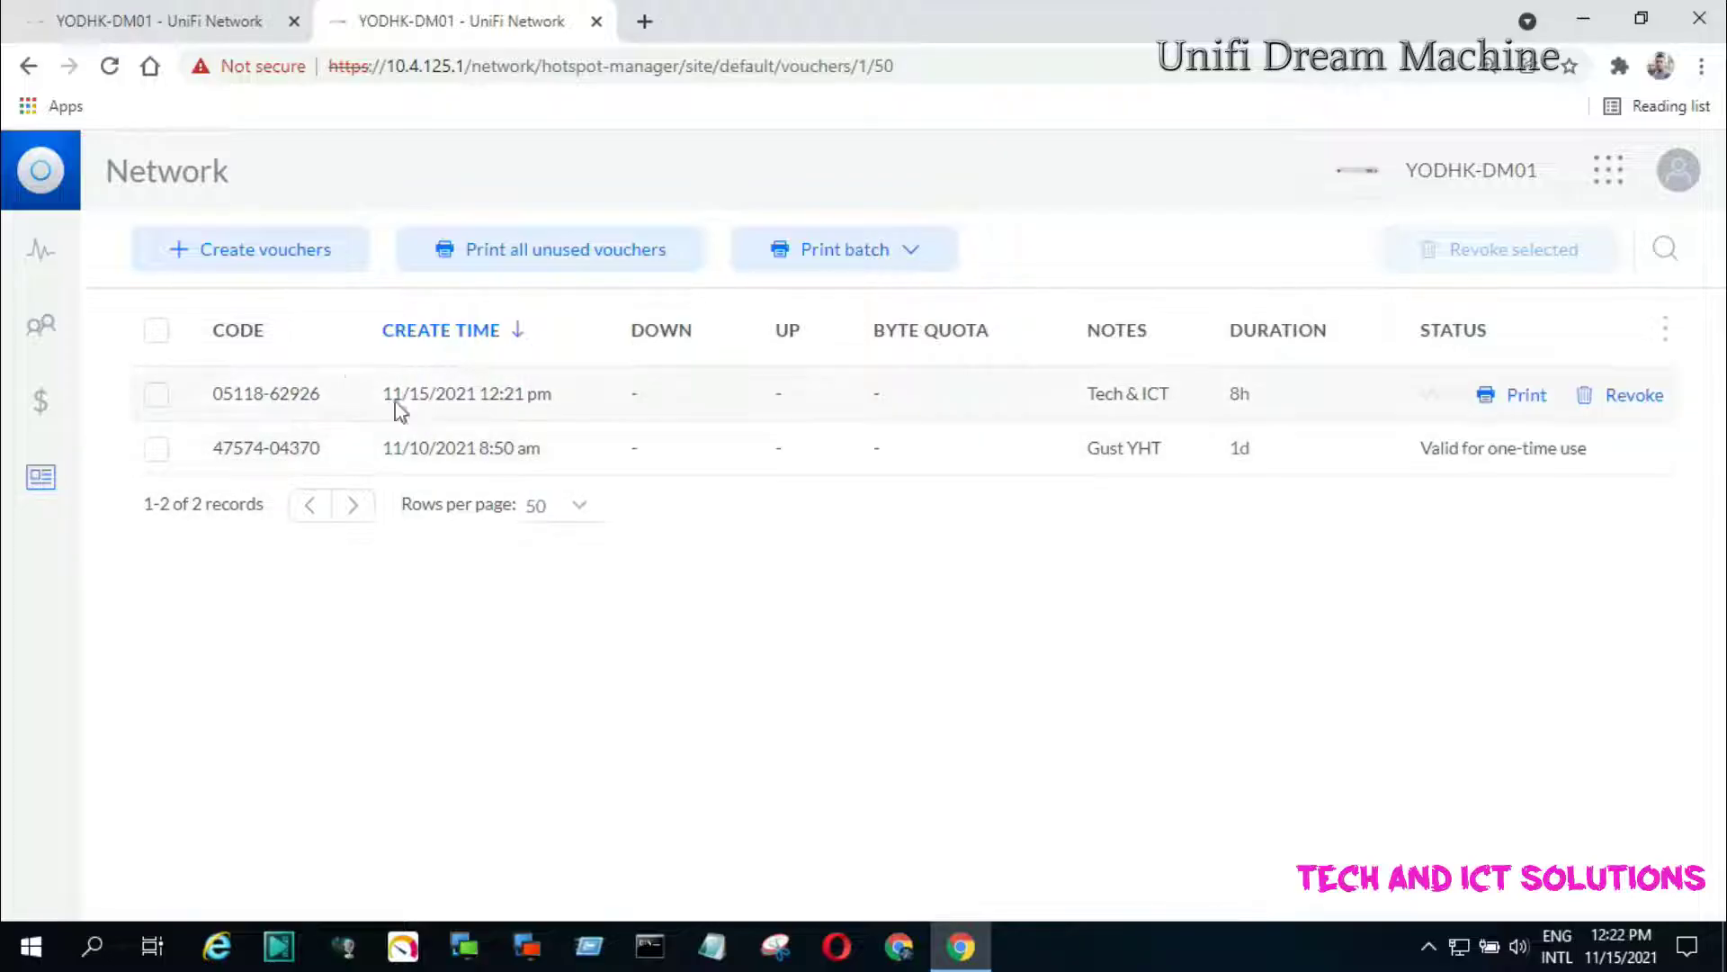
pyautogui.click(274, 261)
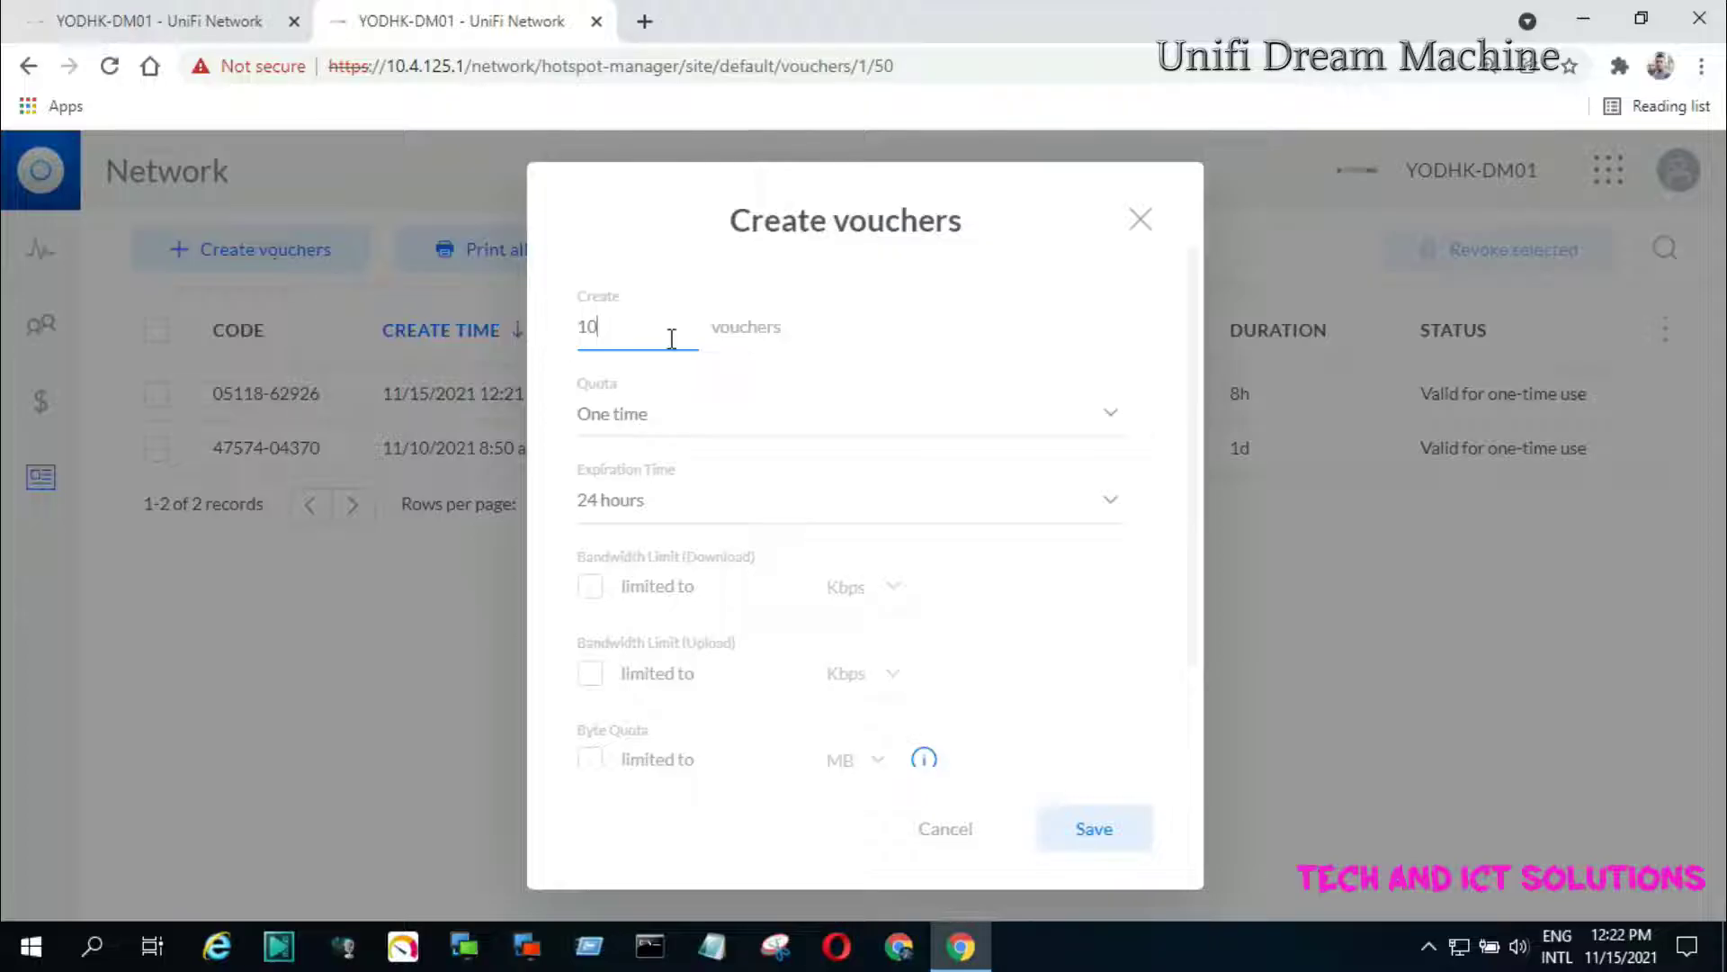
pyautogui.moveTo(635, 327); pyautogui.dragTo(579, 336)
pyautogui.write('0')
pyautogui.click(945, 828)
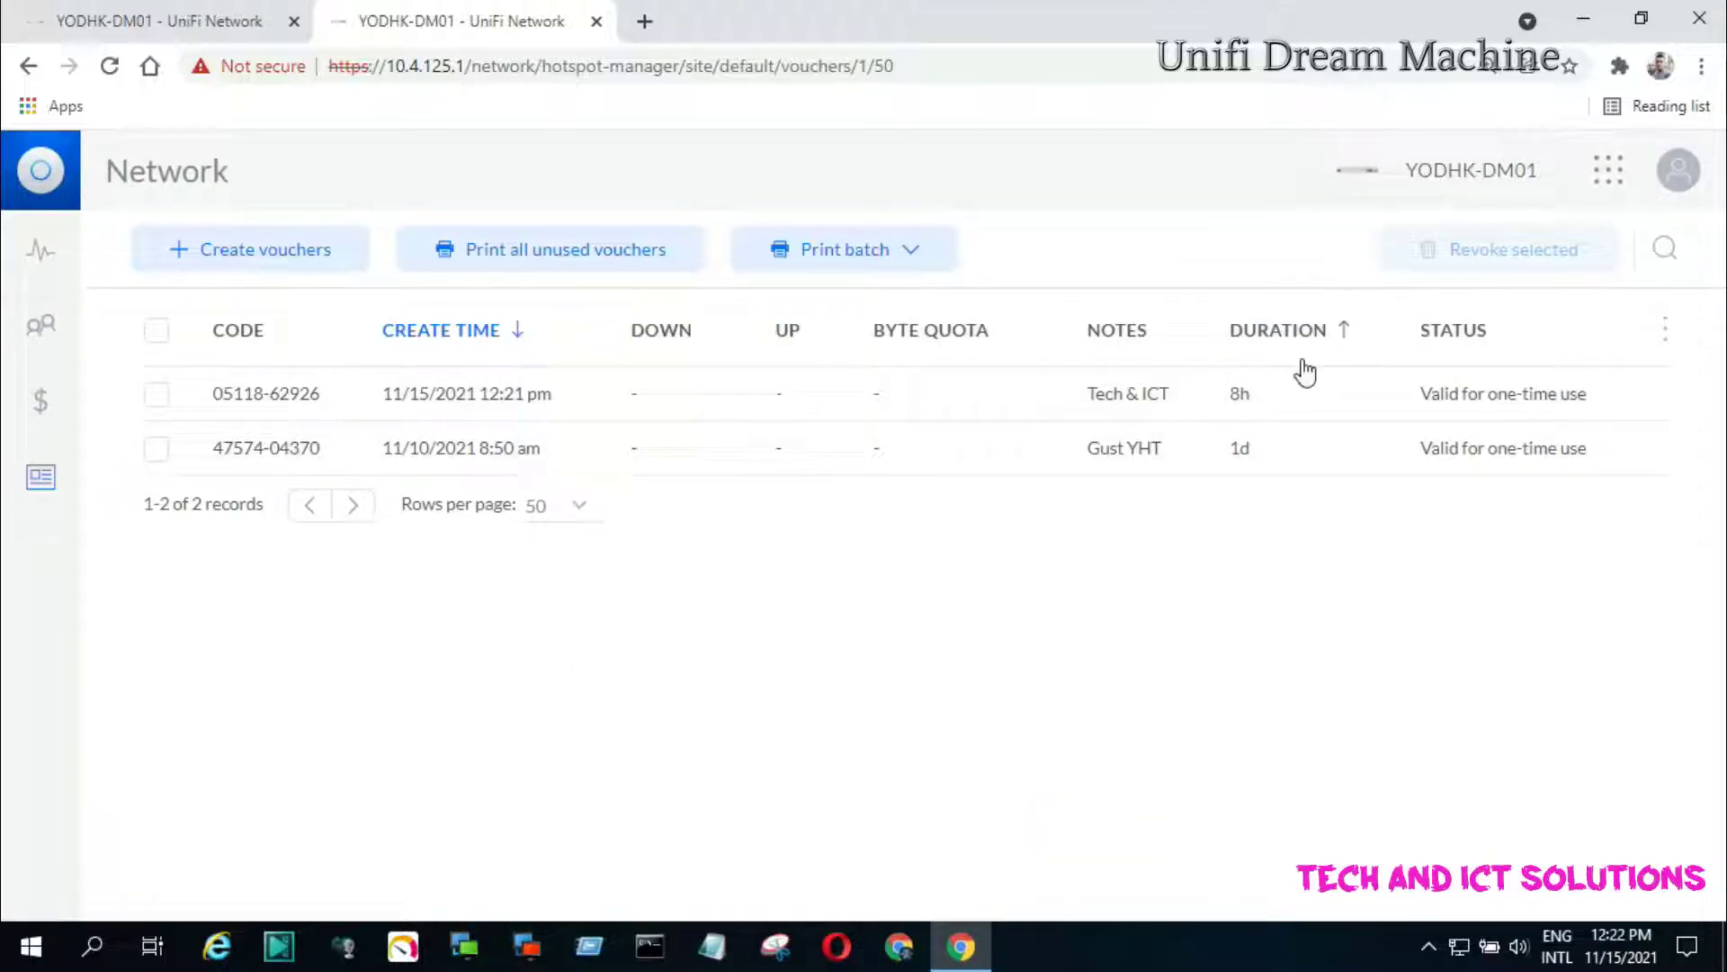
# Step: Open the Support page linked from the signed-in account's profile
pyautogui.click(1679, 172)
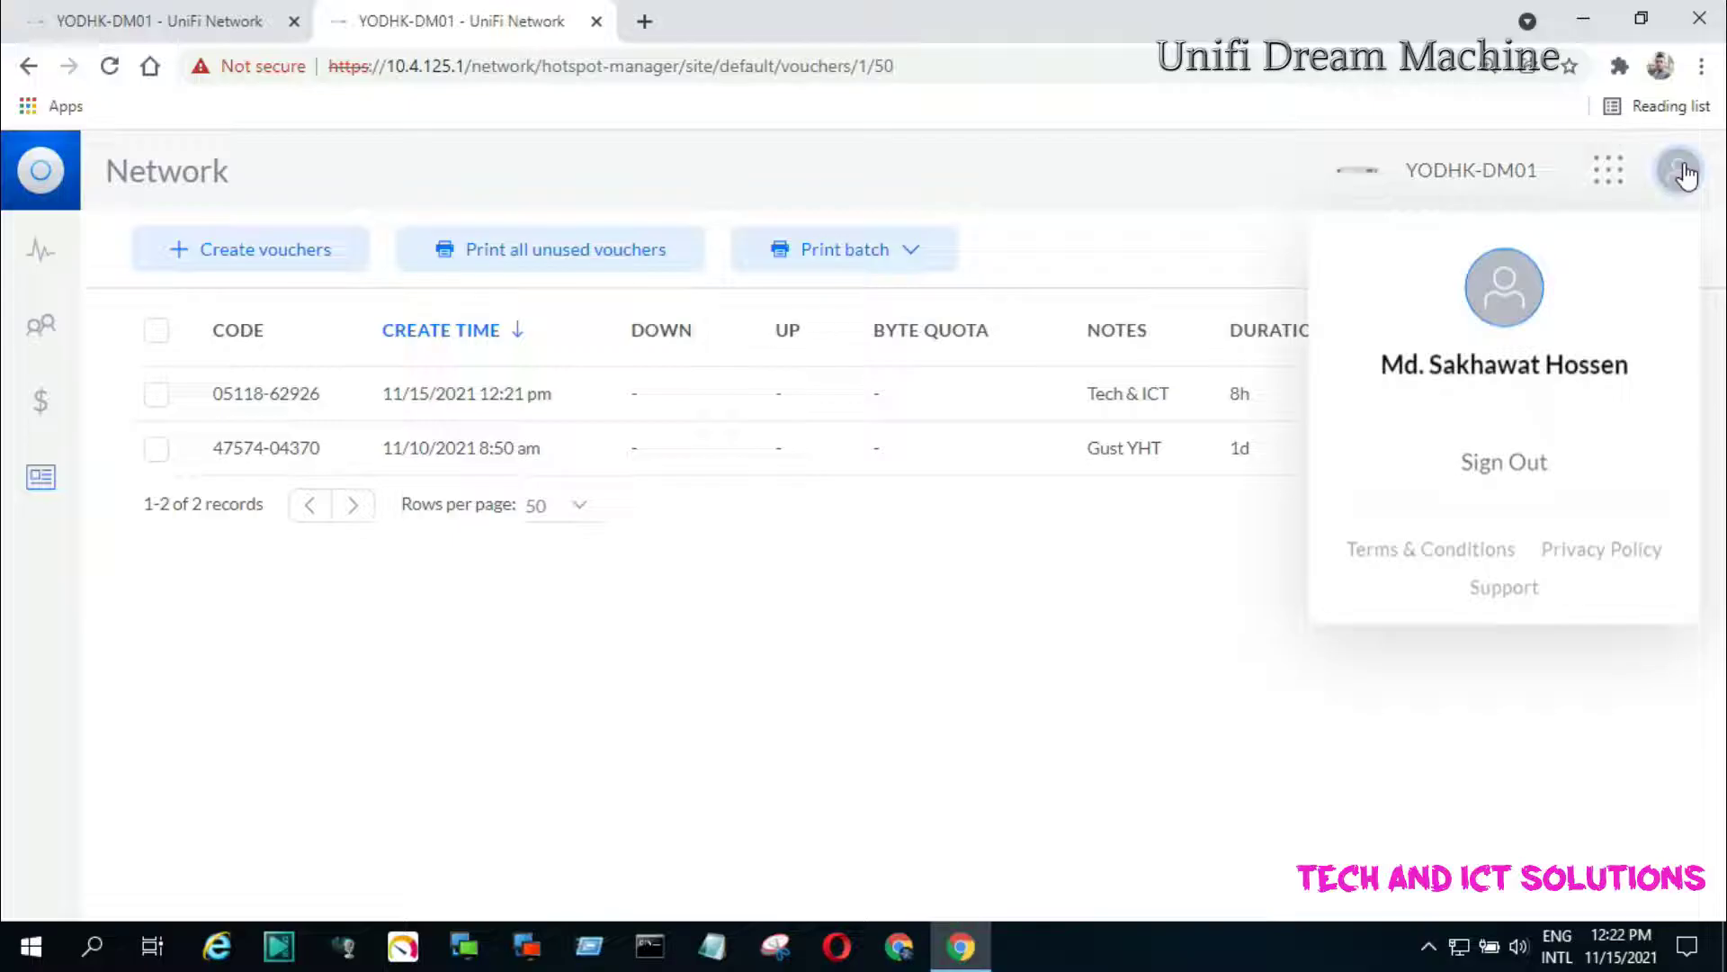
pyautogui.click(1516, 593)
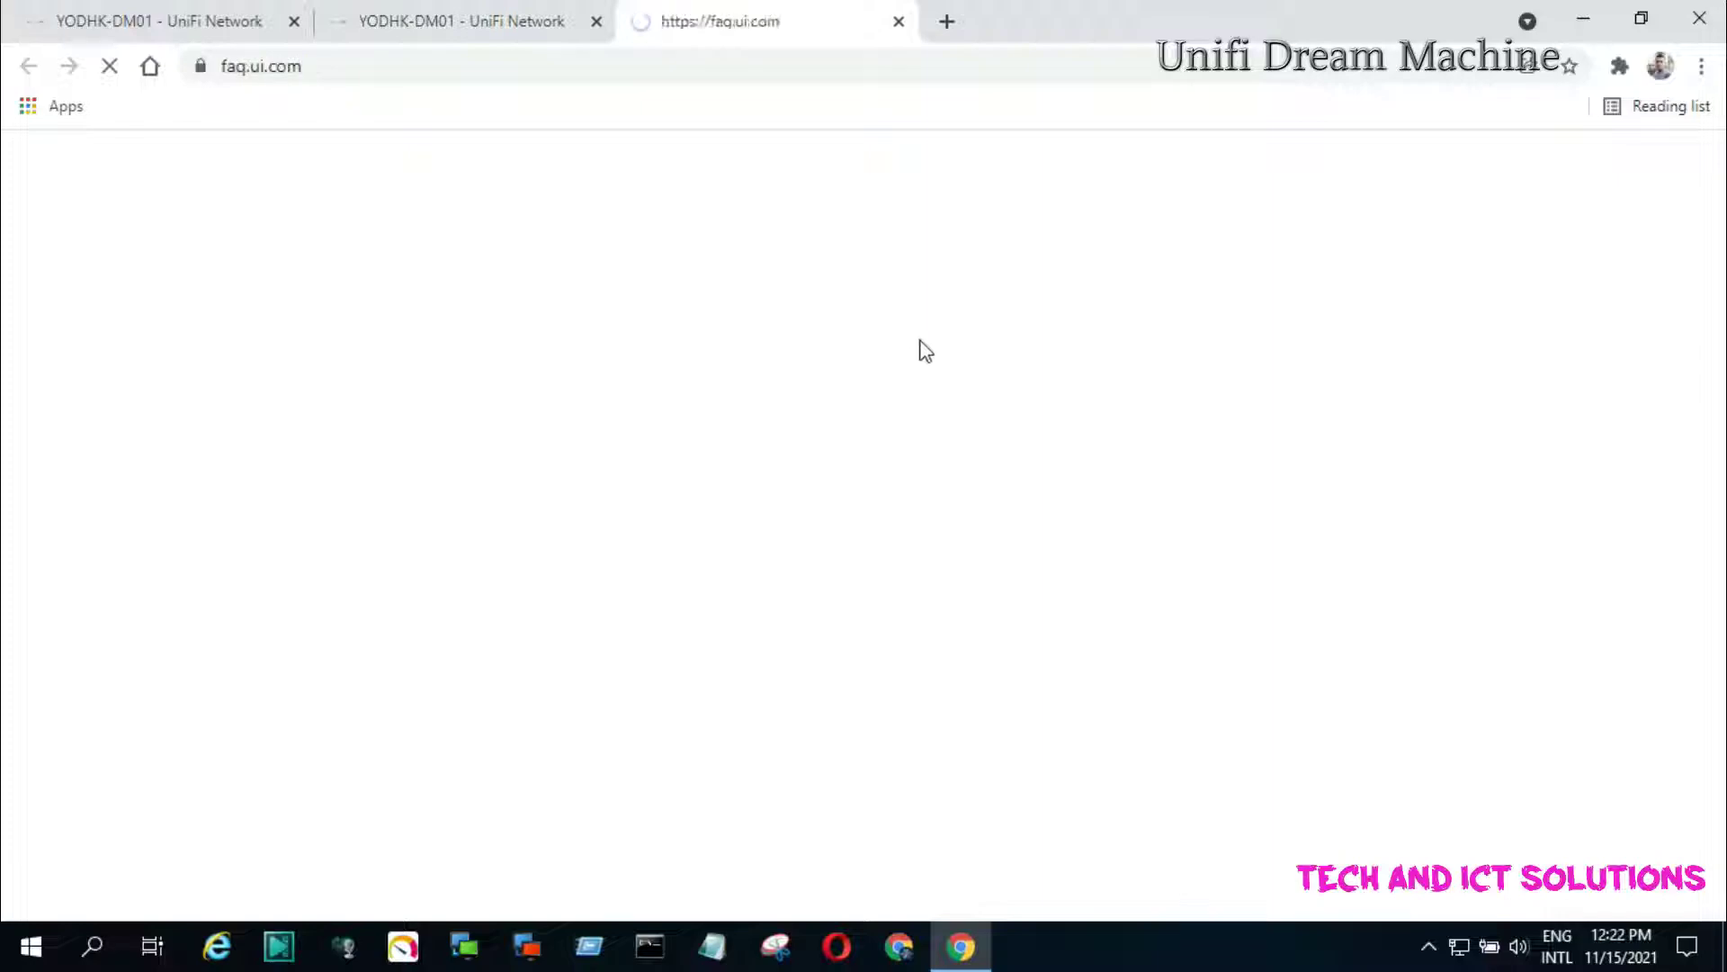